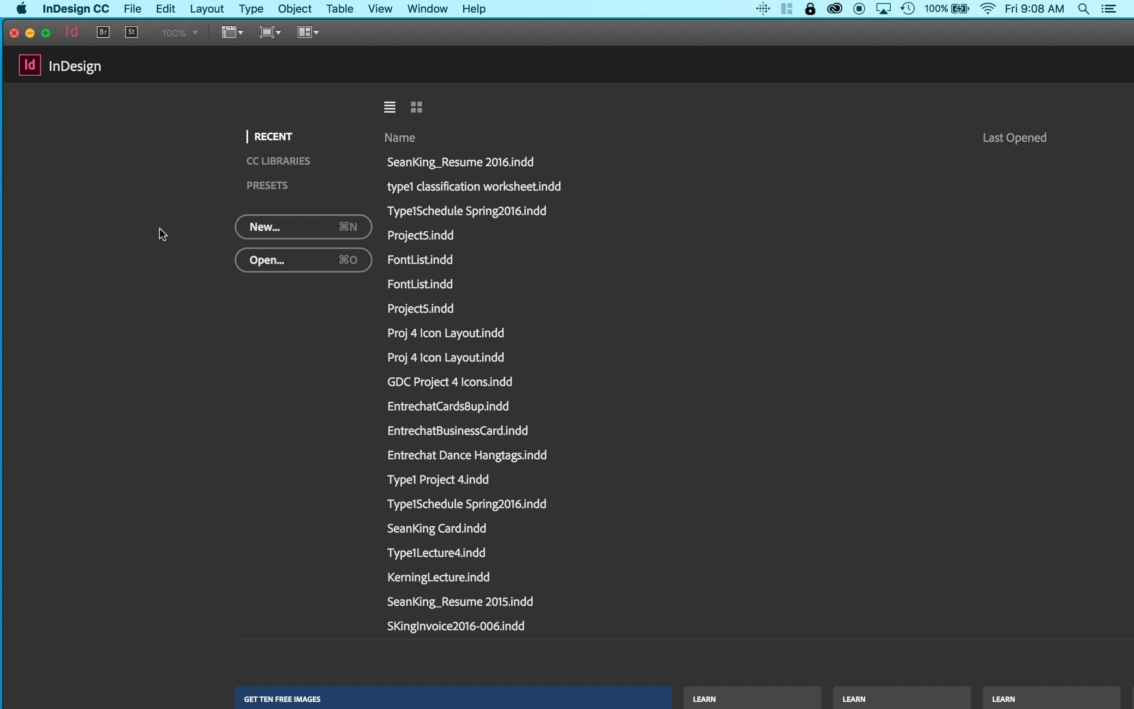
- Begin a new Letter-size print document with facing pages turned off
left_click(71, 9)
left_click(71, 10)
left_click(136, 9)
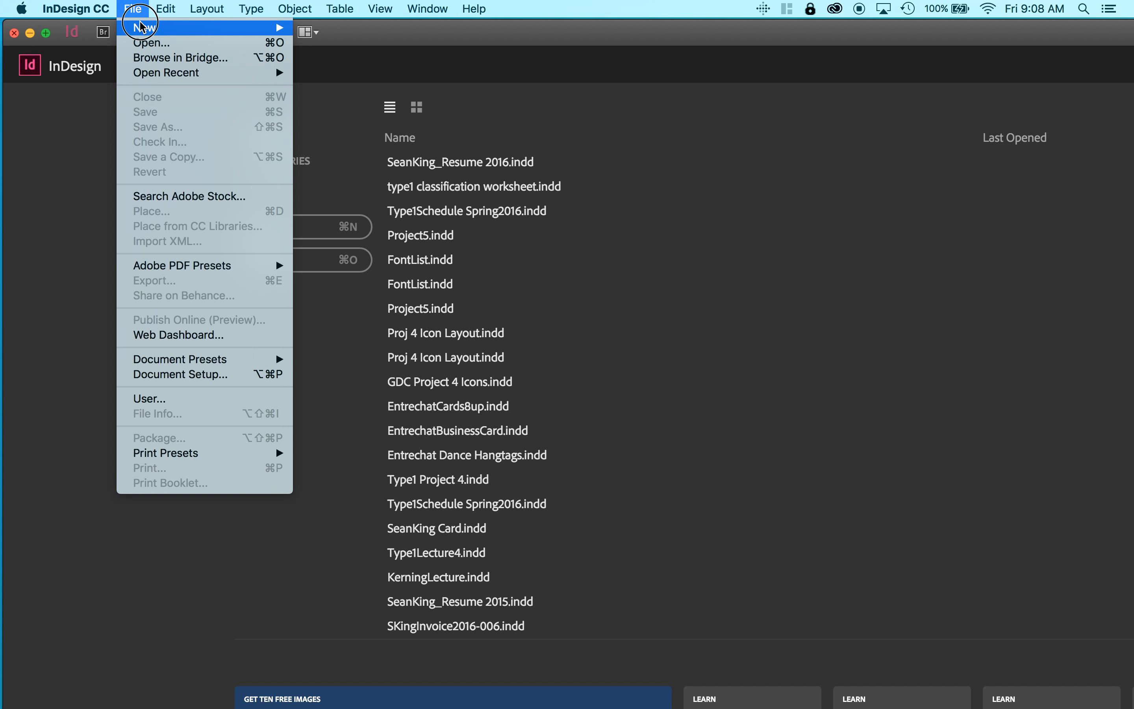
mouse_move(140, 26)
left_click(321, 29)
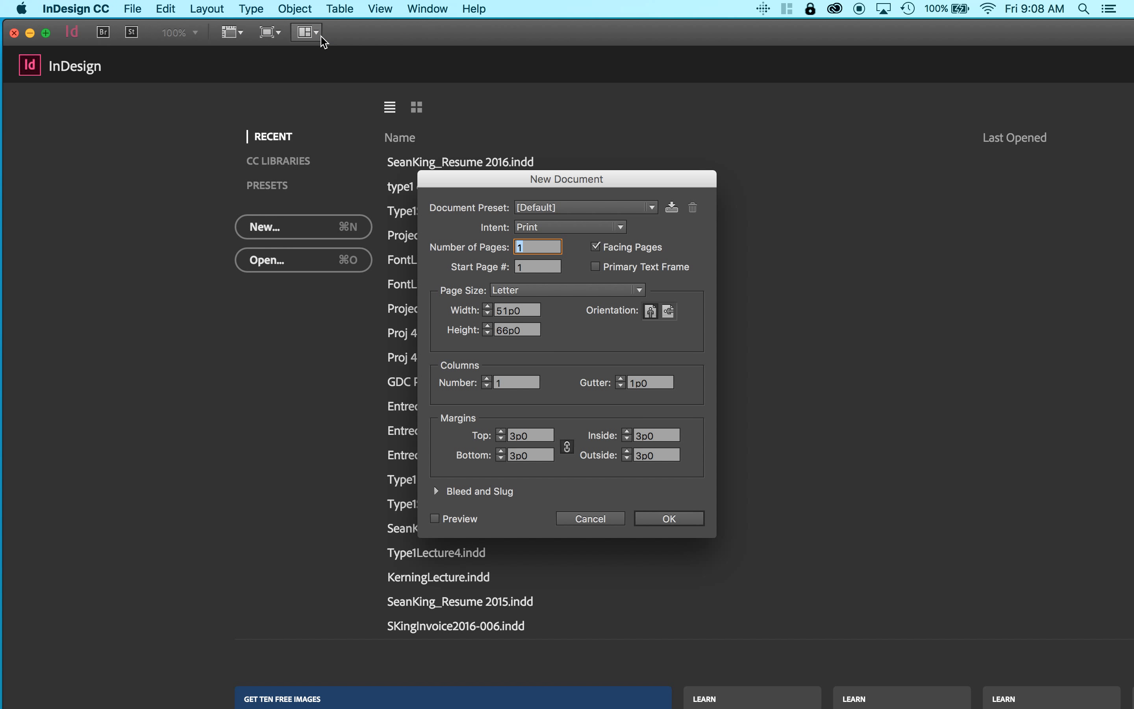
left_click(595, 249)
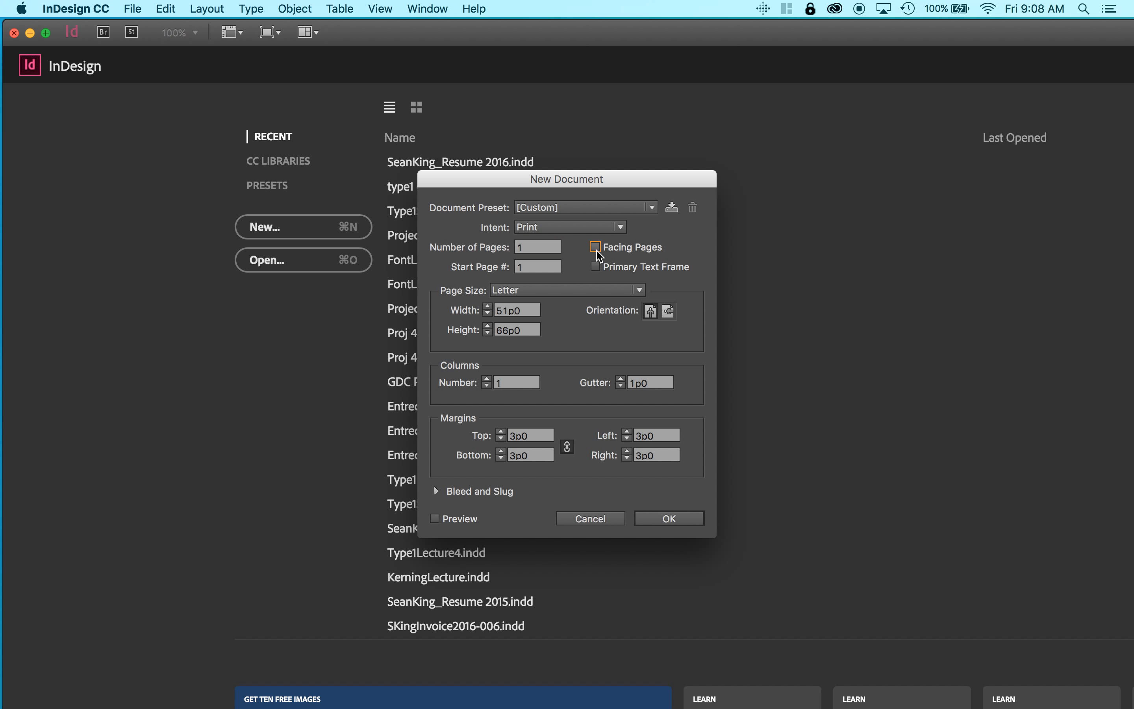
left_click(651, 311)
left_click(569, 296)
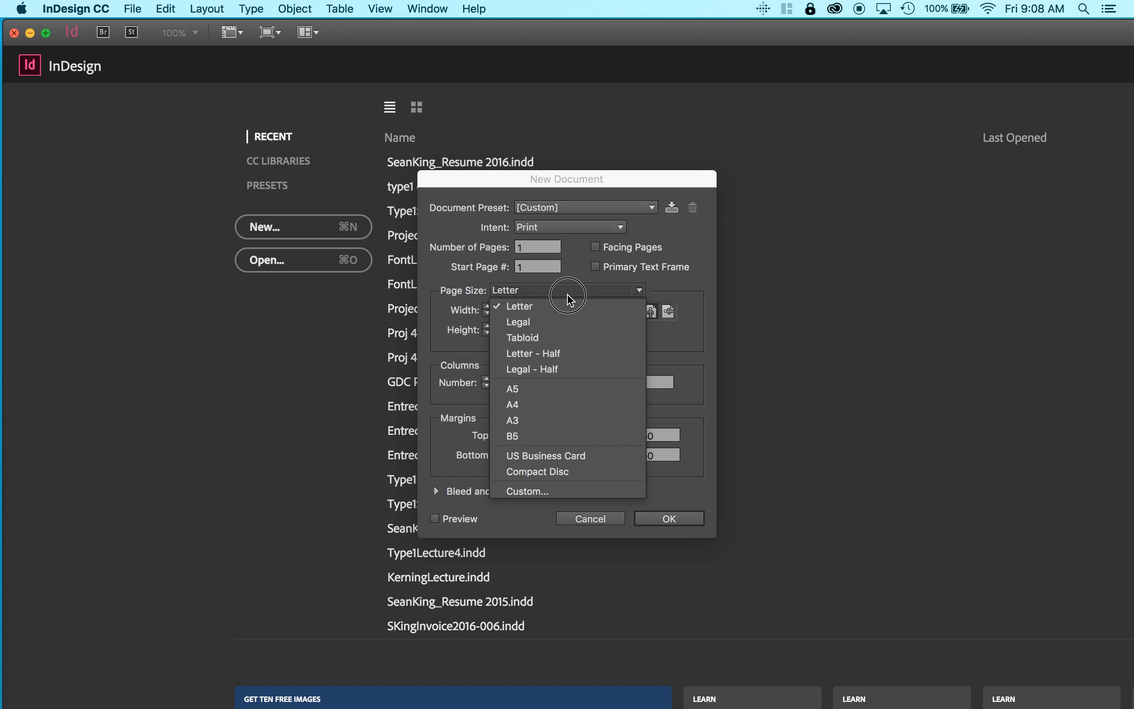
left_click(568, 294)
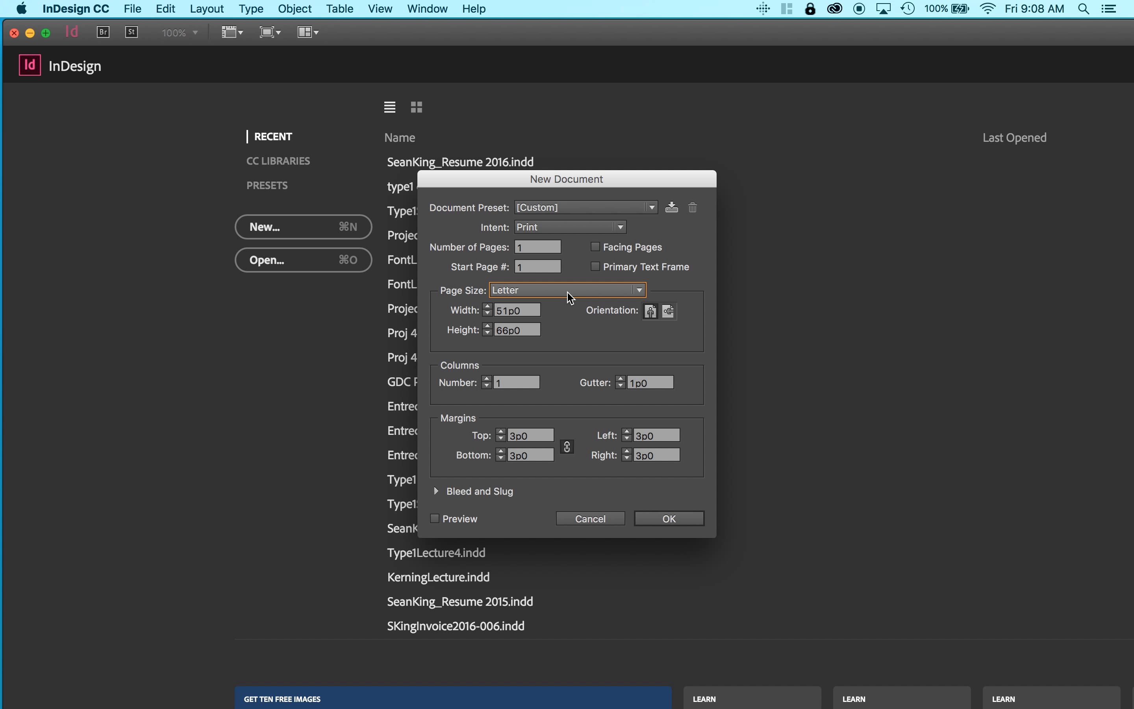
- Set the top, left and right margins to 5p0 and the unlinked bottom margin to 6p6, then create the document
double_click(534, 436)
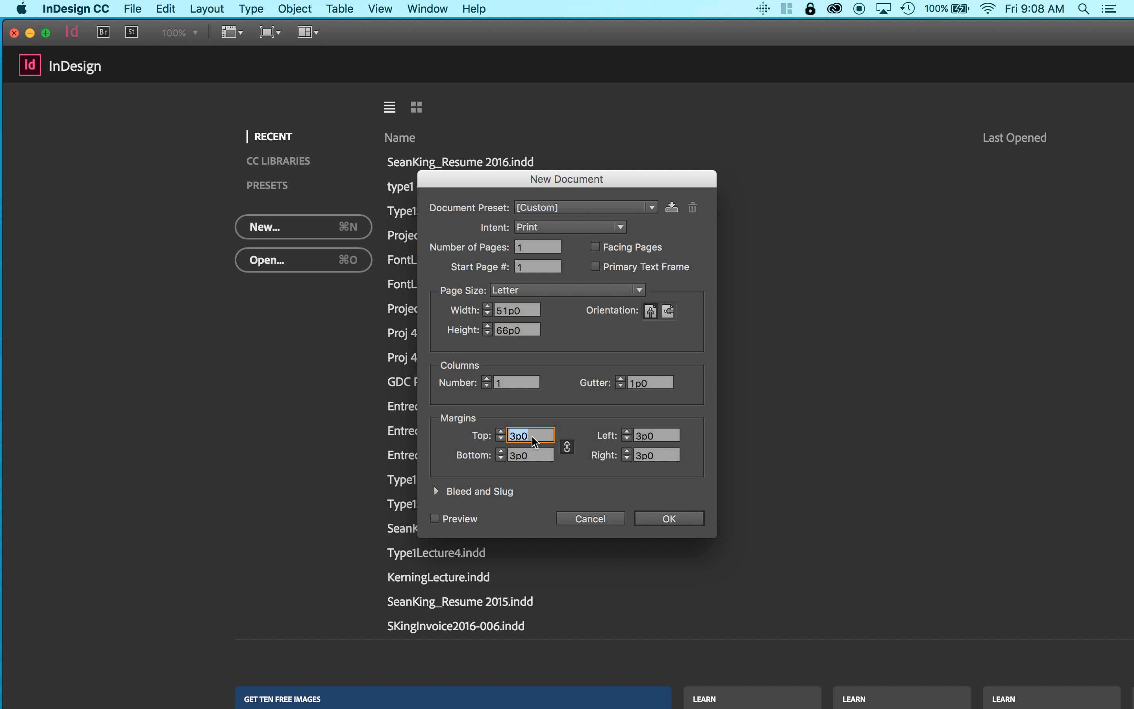
type("5")
key("Tab")
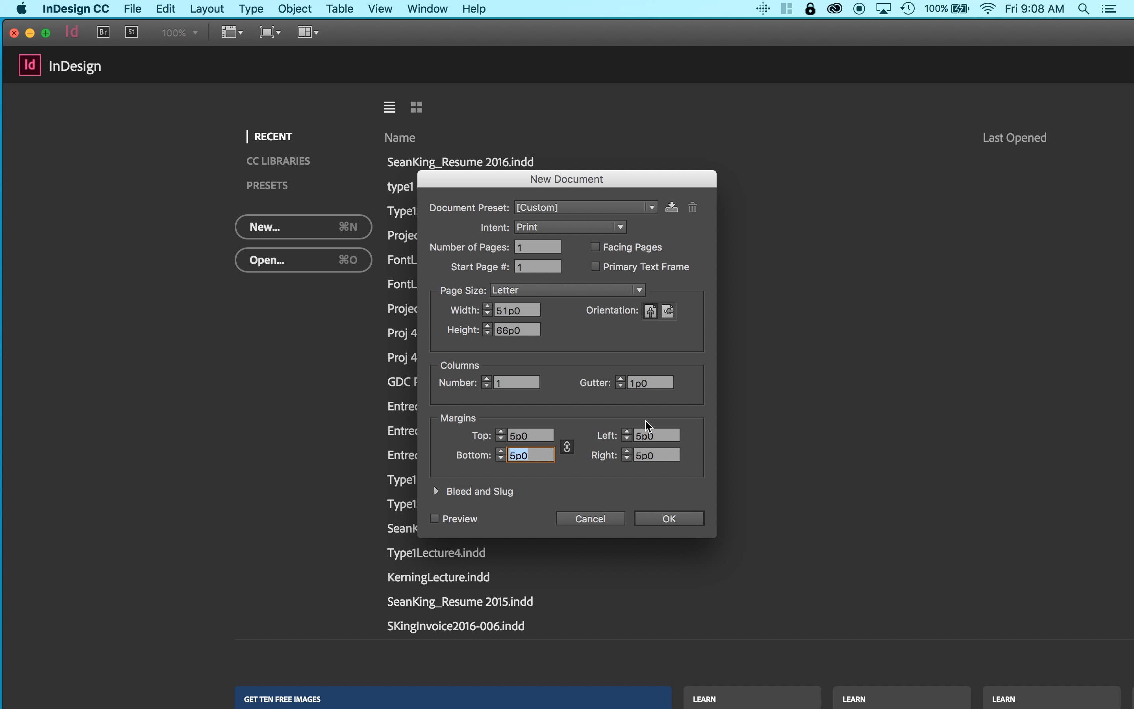
left_click(567, 448)
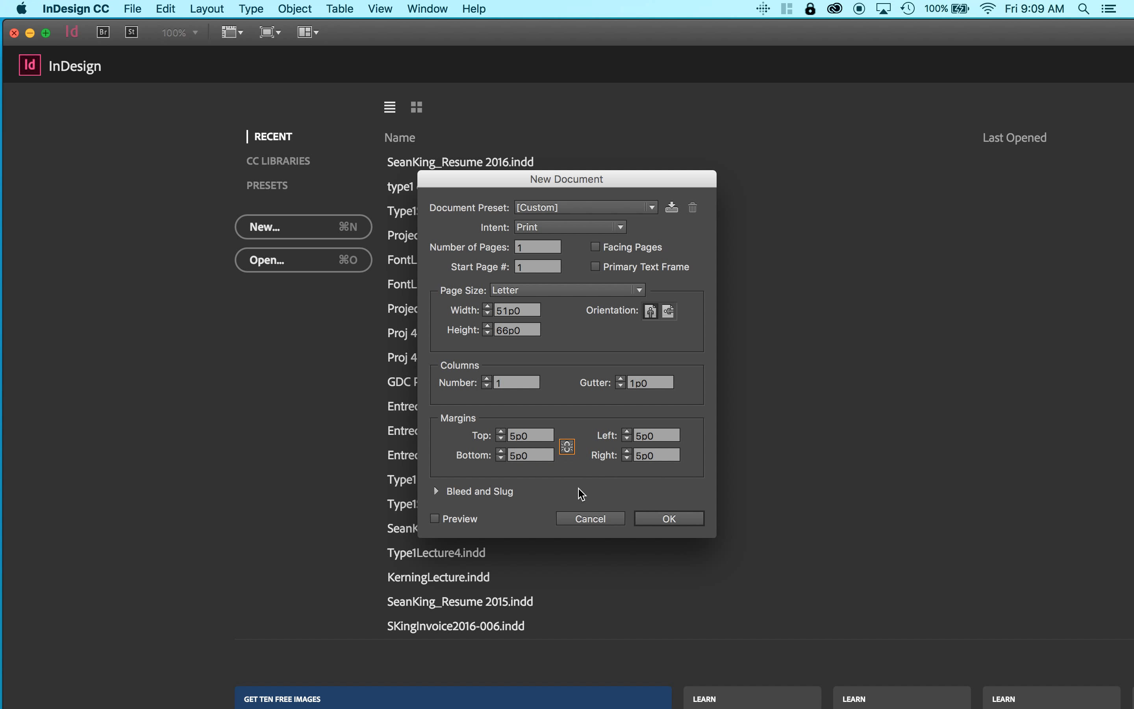
left_click(520, 458)
type("6p6")
left_click(669, 519)
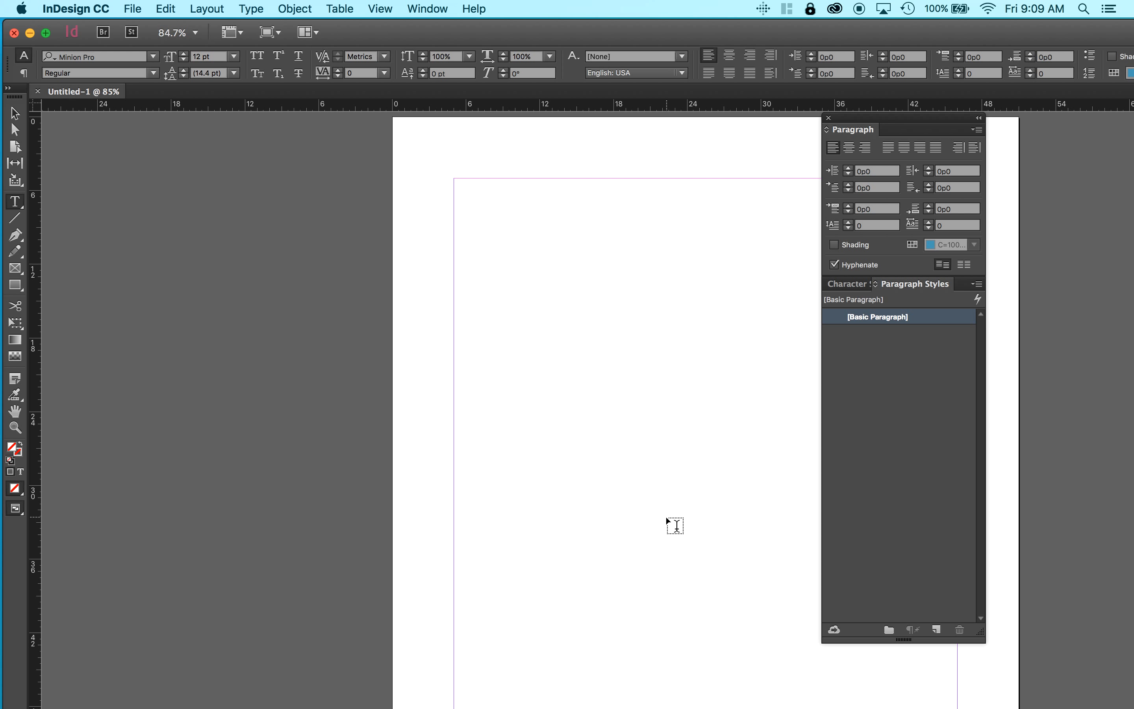
- Enlarge the application window to show the whole page and collapse the Pages panel
scroll(667, 519, "right", 10)
scroll(666, 519, "down", 4)
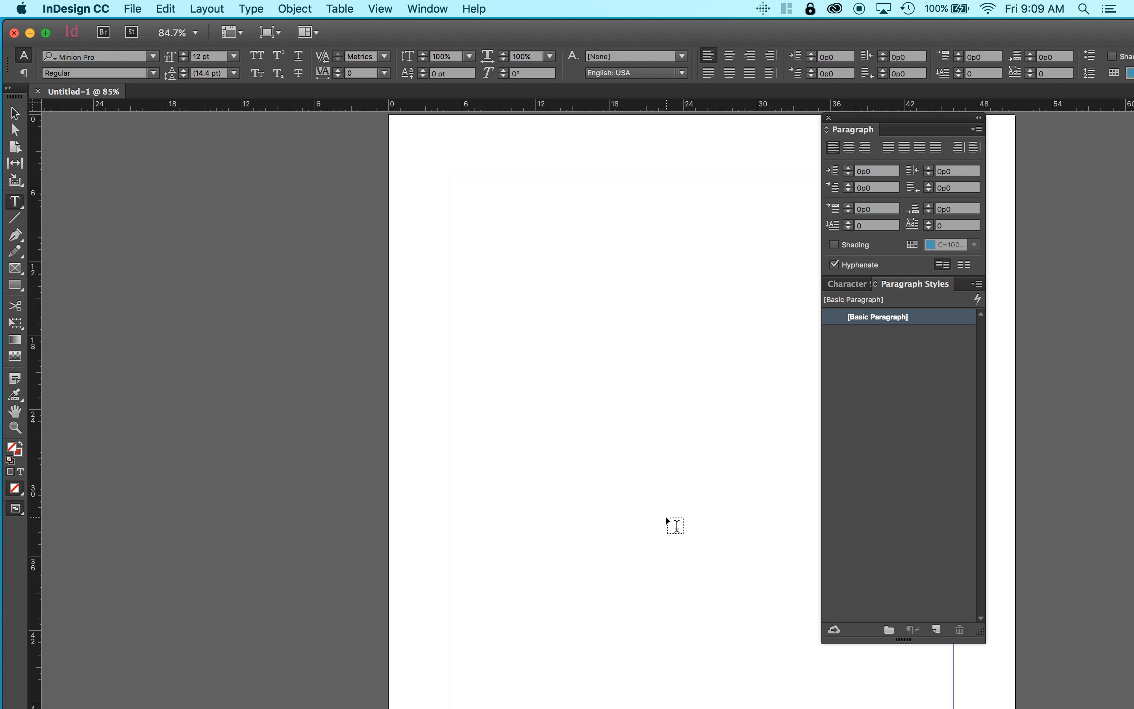
key("super+0")
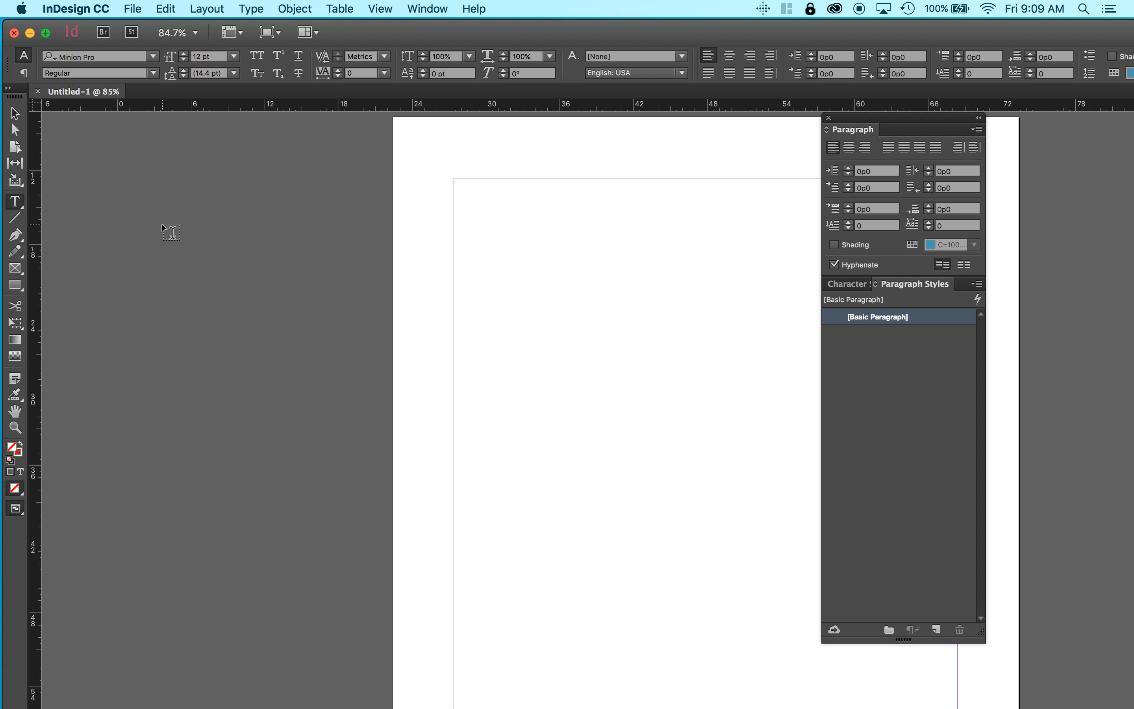
left_click(14, 113)
scroll(309, 490, "right", 3)
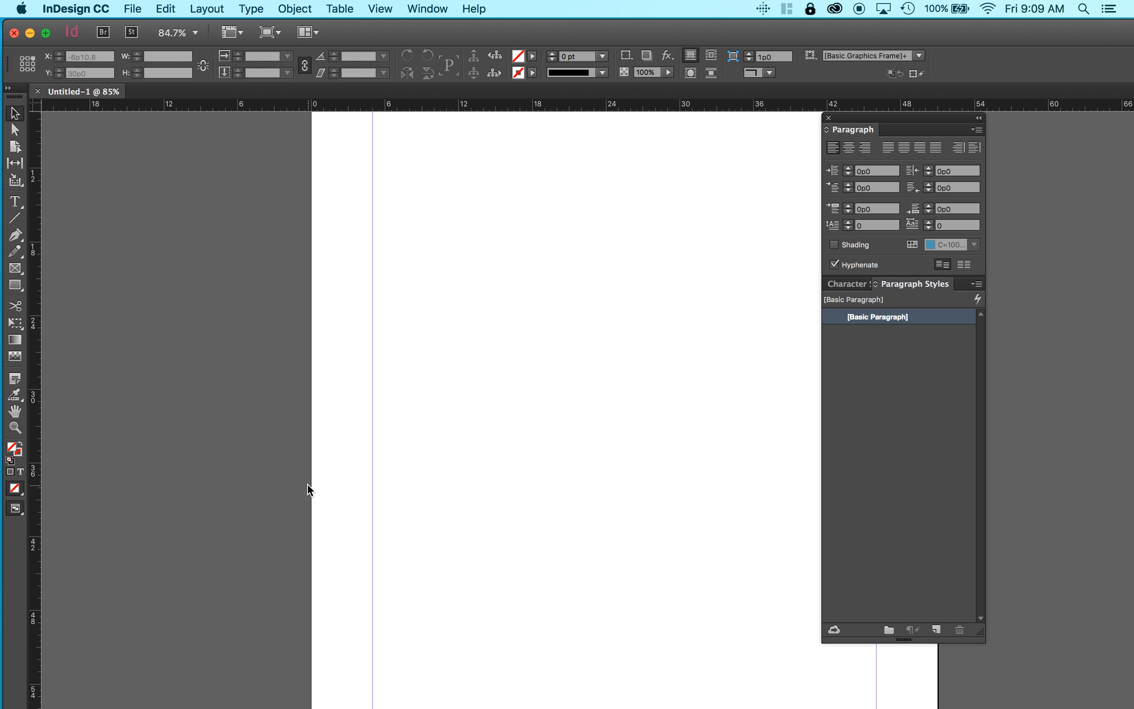
left_click(45, 32)
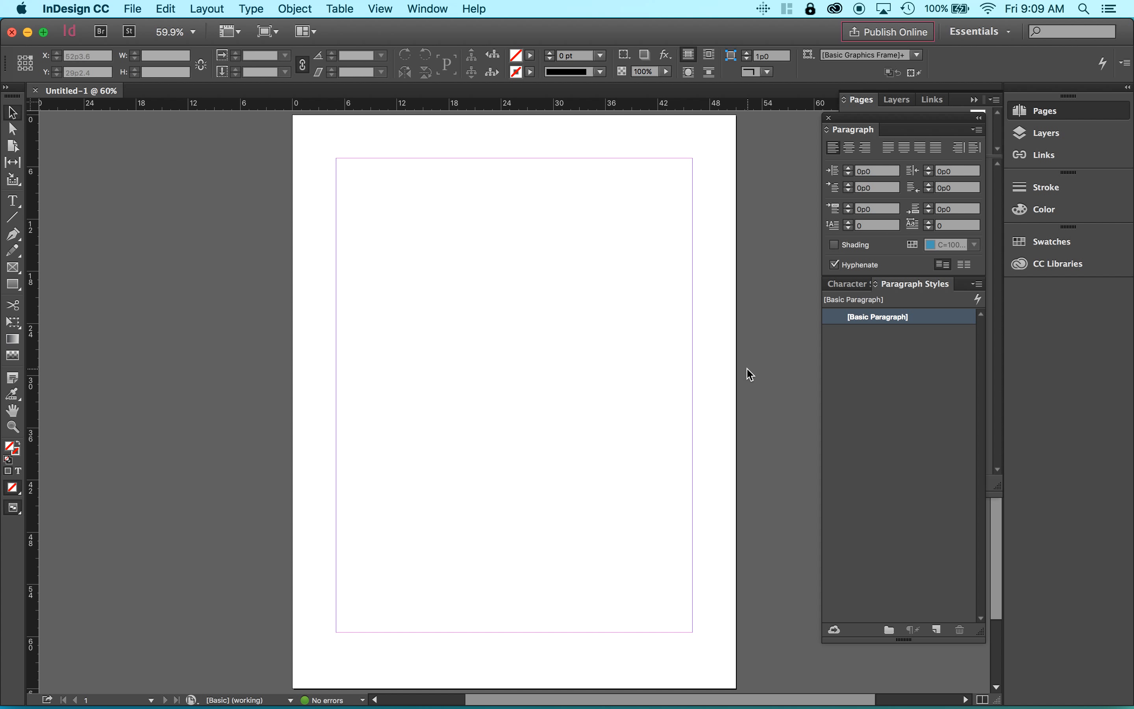
mouse_move(909, 31)
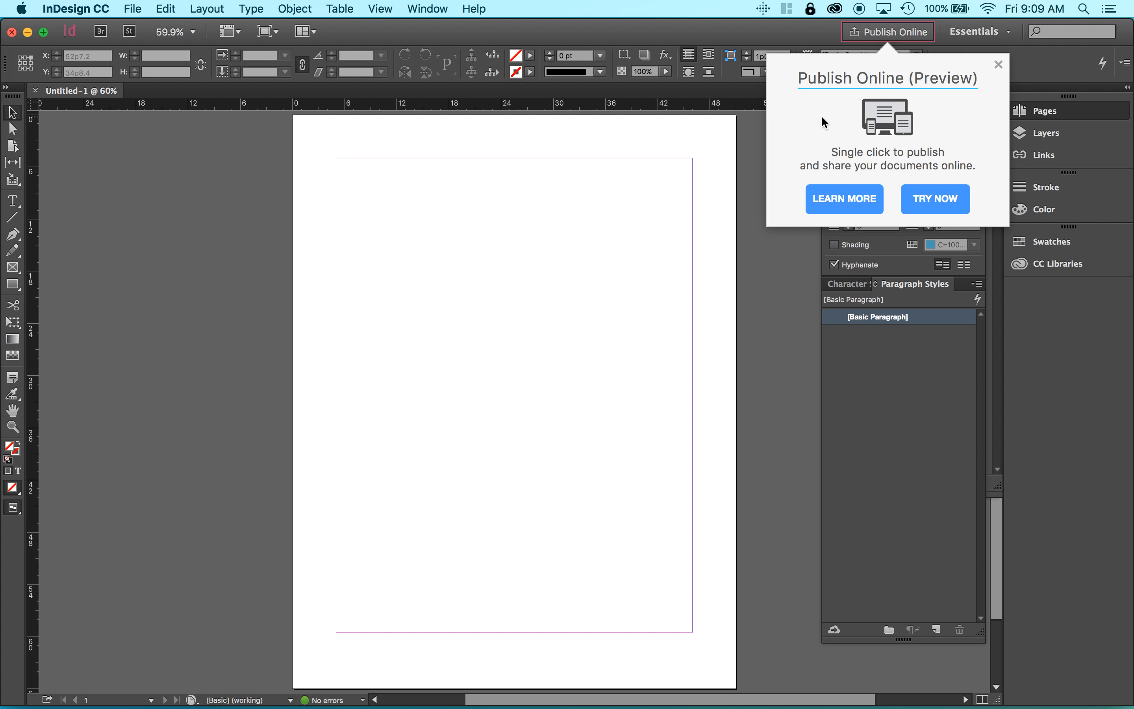
left_click(999, 64)
left_click(862, 100)
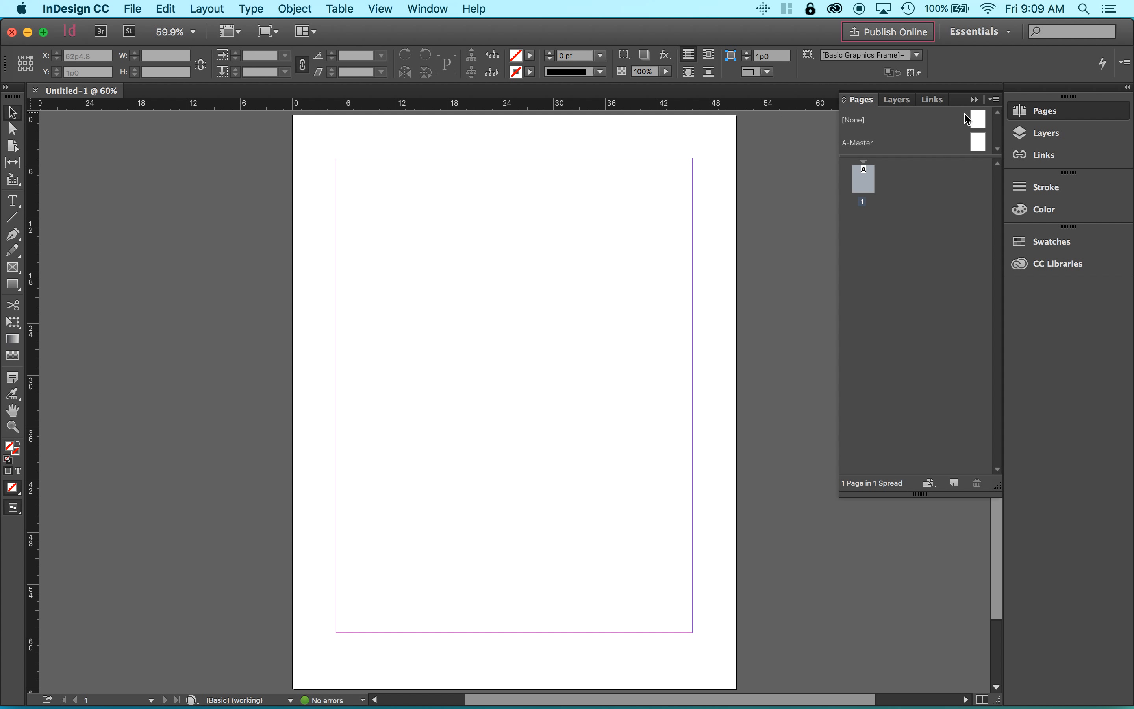
left_click(974, 100)
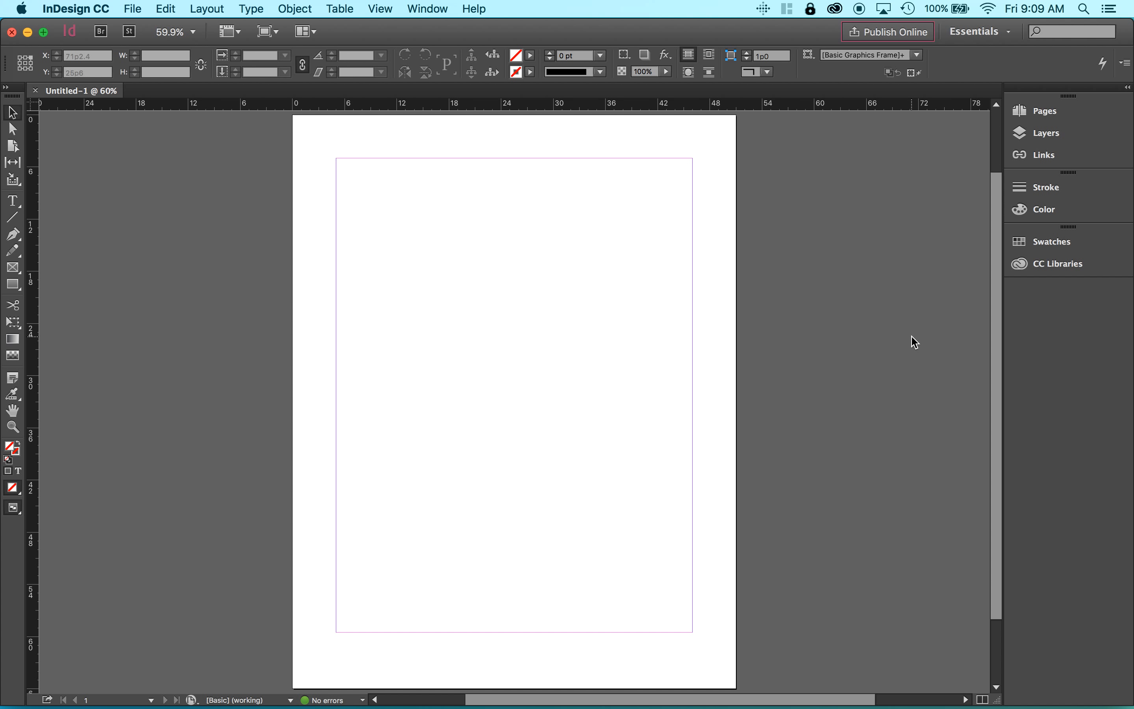
- Save the document to the Desktop, naming it Type1_P5_ plus the author's last name and first initial
left_click(137, 8)
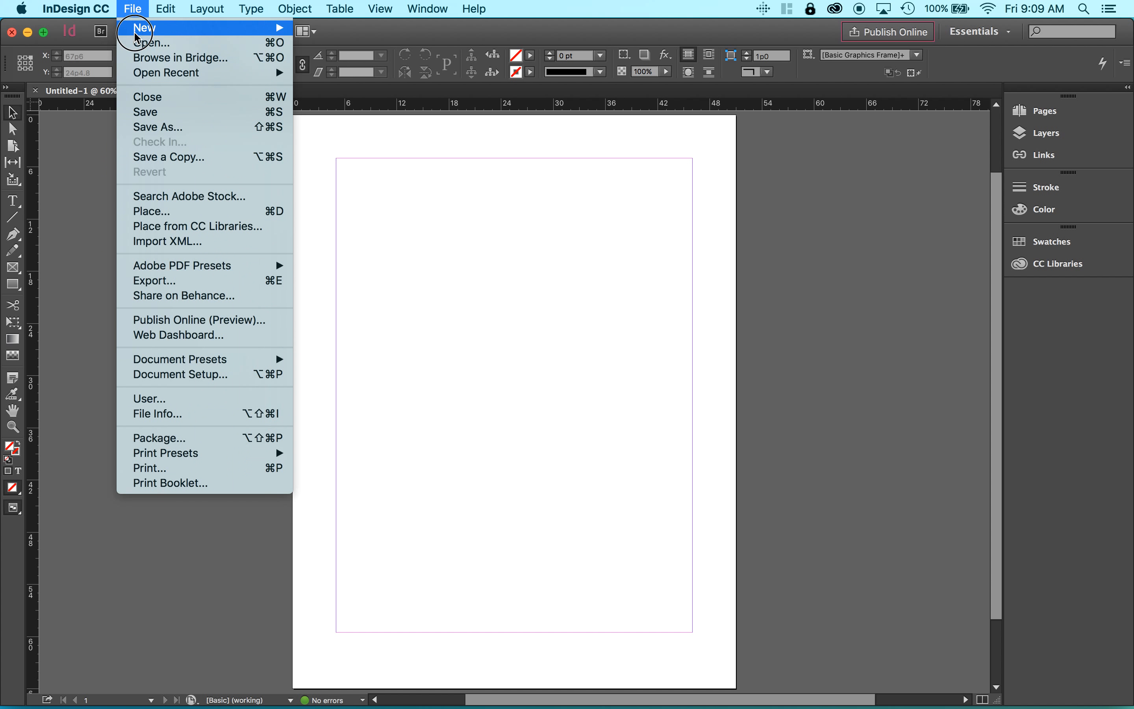
left_click(155, 127)
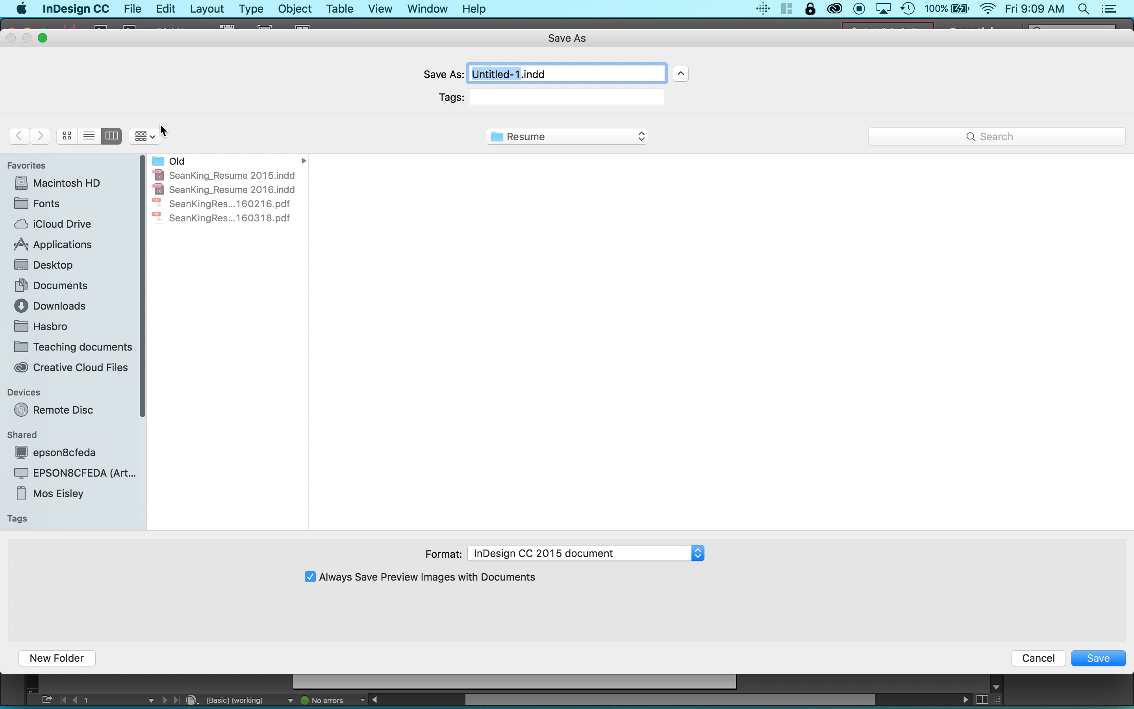
left_click(64, 268)
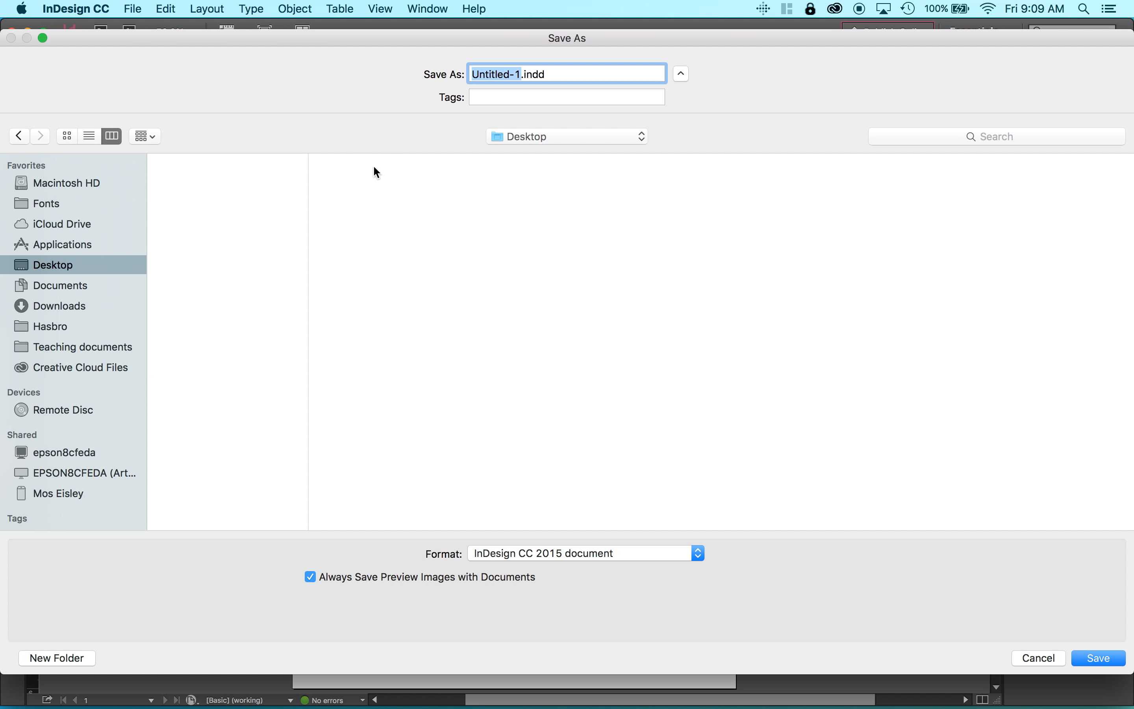
type("Typ1")
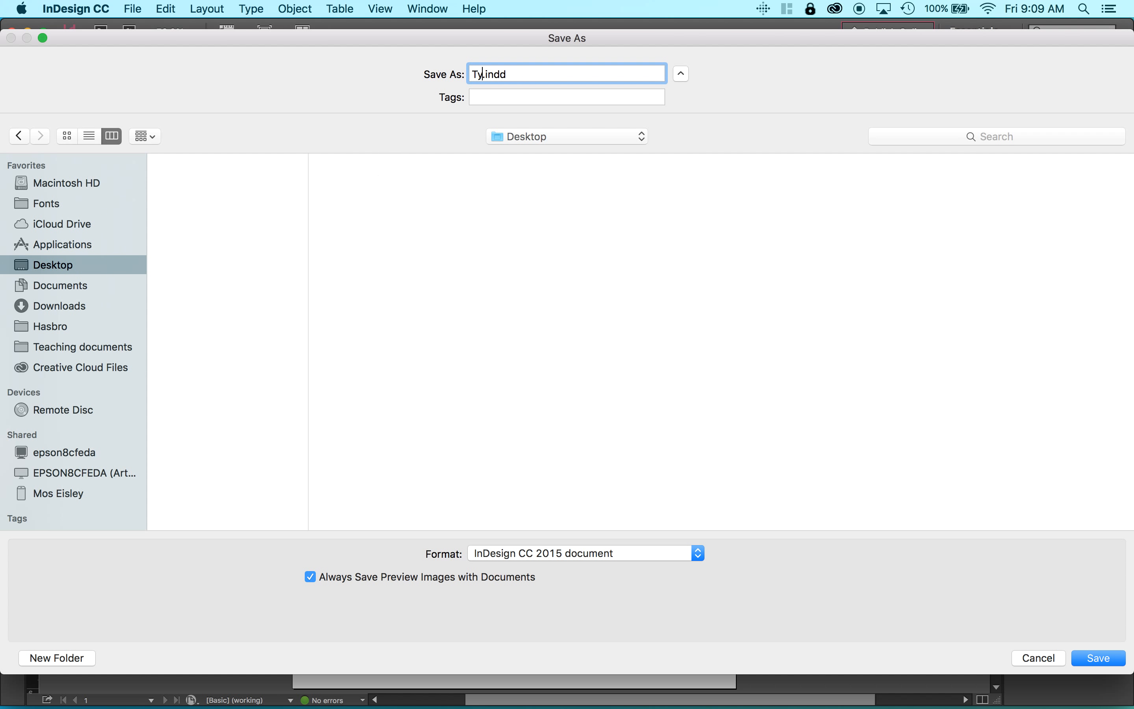
key("BackSpace")
type("e1_P5_KingS")
key("Return")
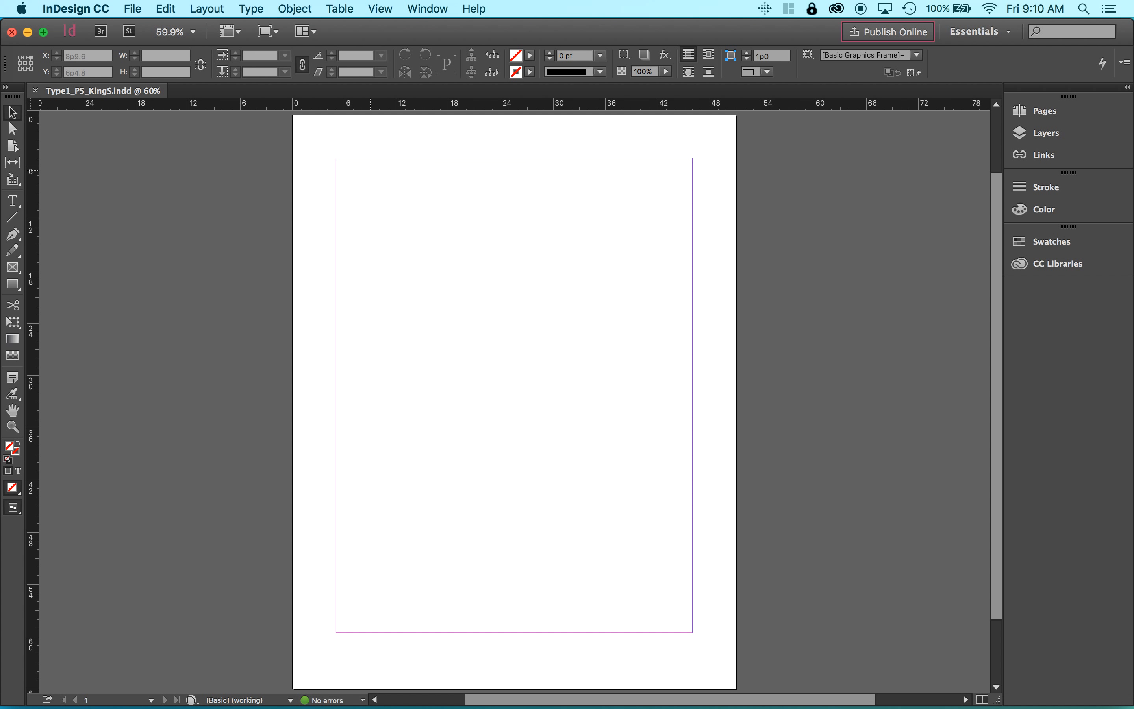
- Show the Pages panel and detach it from the dock as a floating panel
left_click(1045, 116)
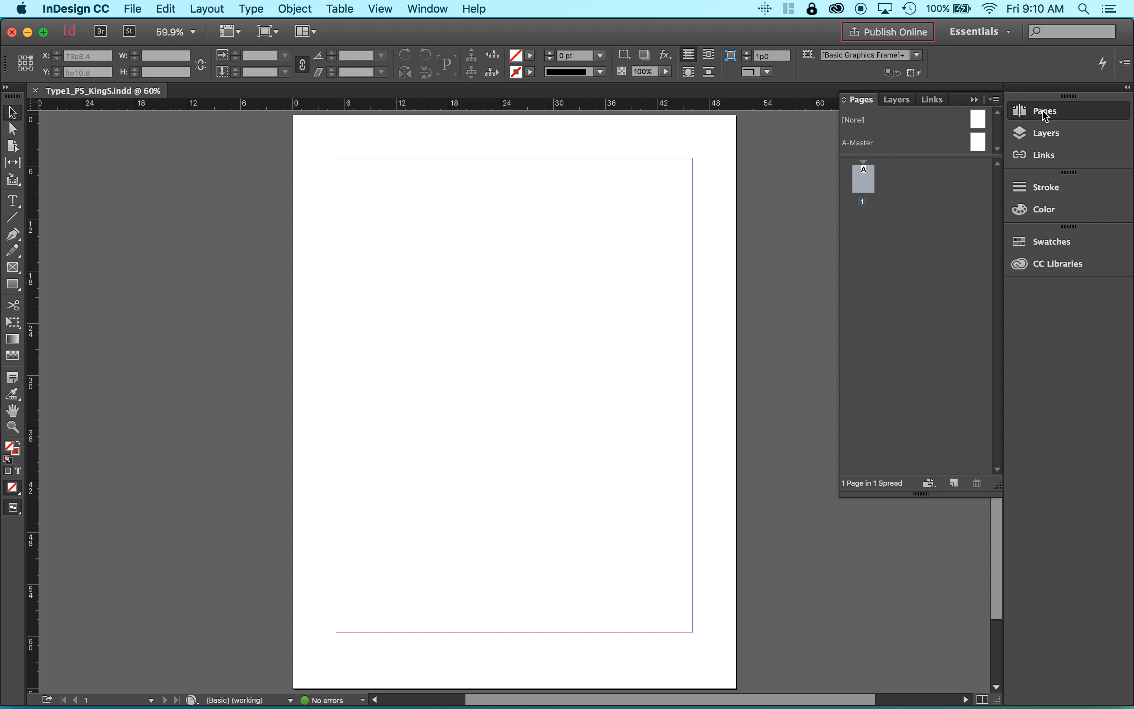
left_click(1046, 115)
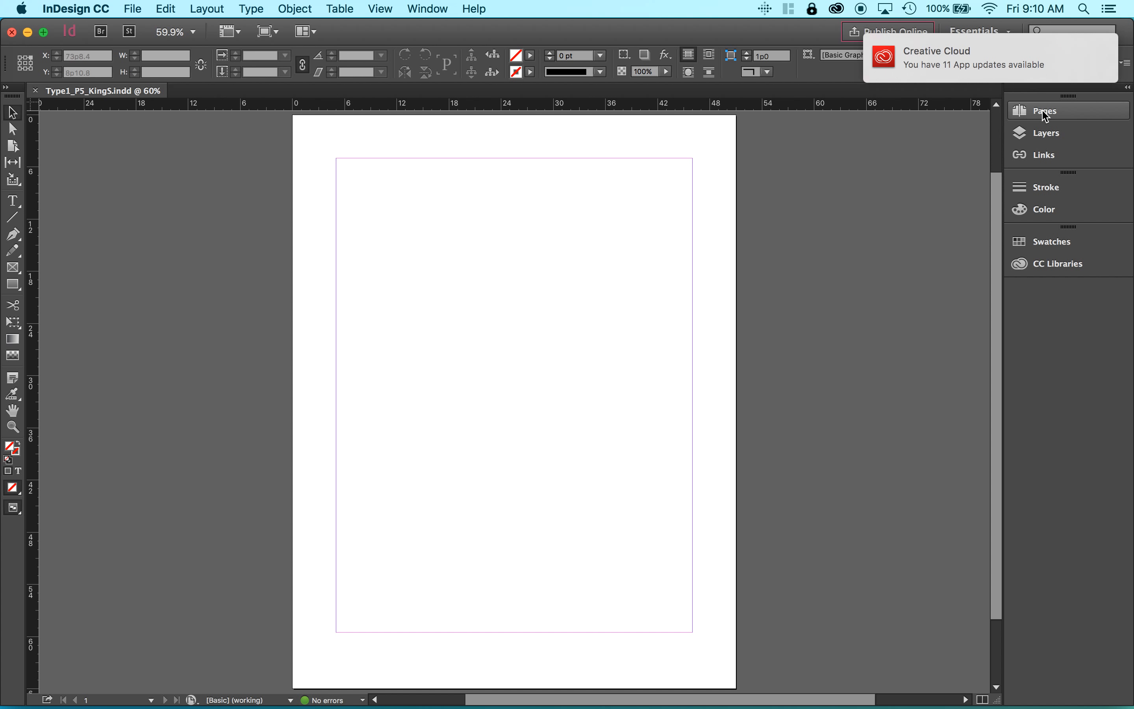
left_click(1045, 115)
left_click(424, 9)
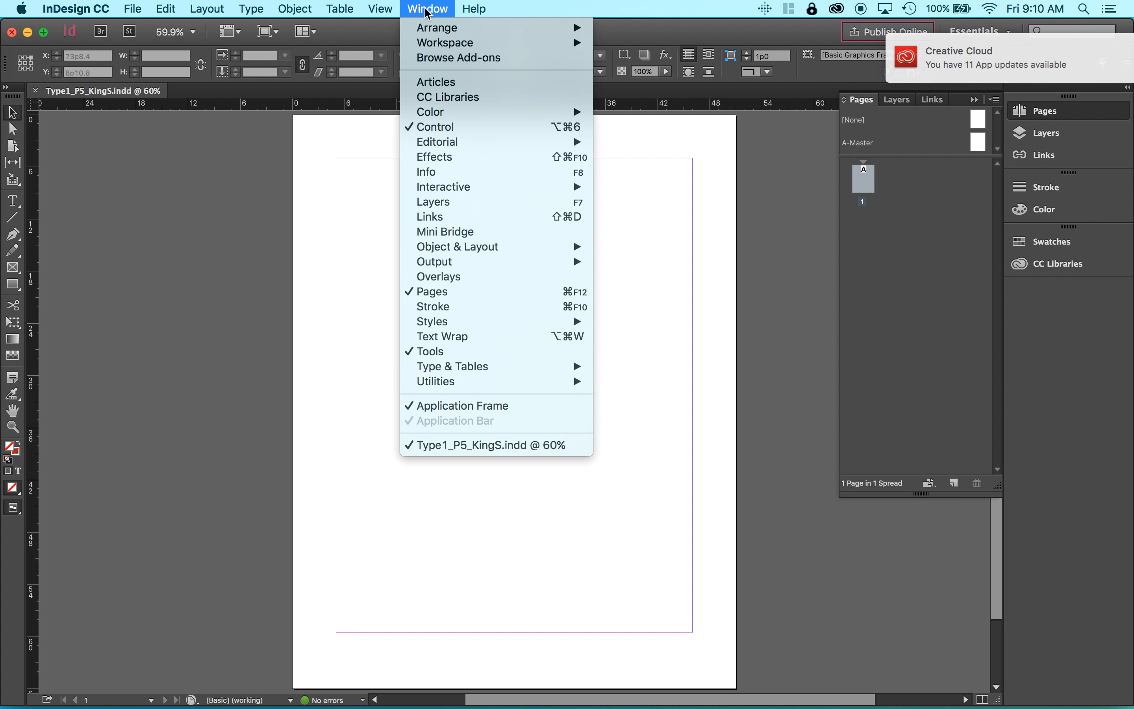
left_click(459, 293)
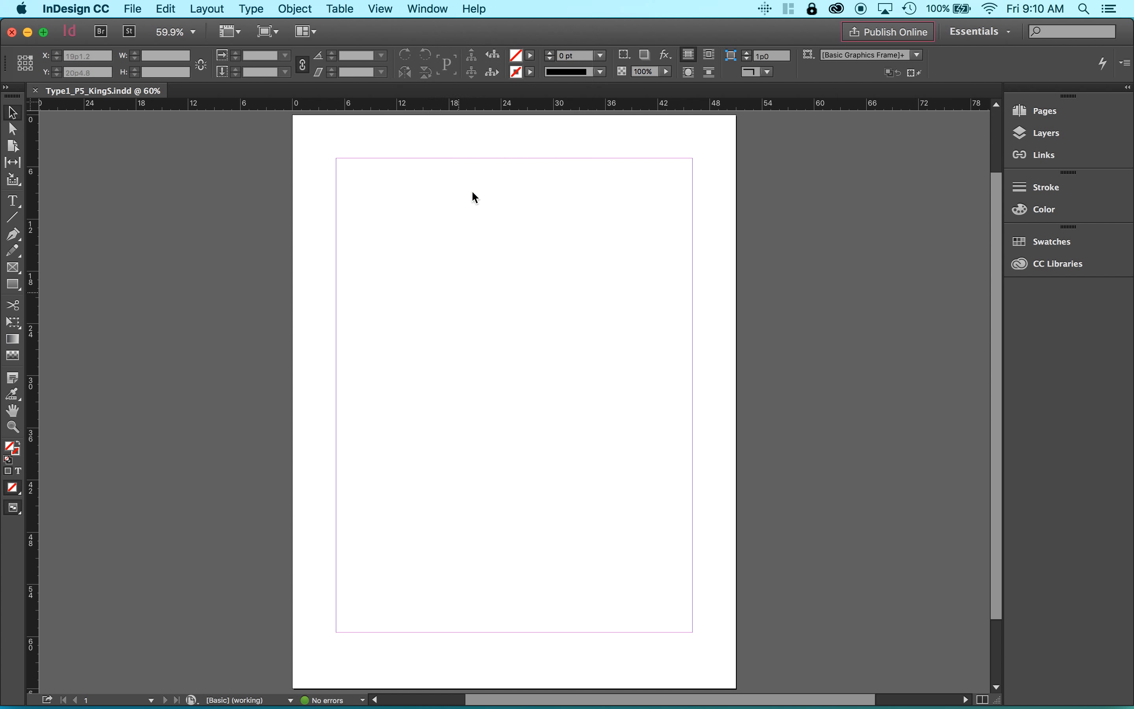
left_click(426, 9)
left_click(477, 296)
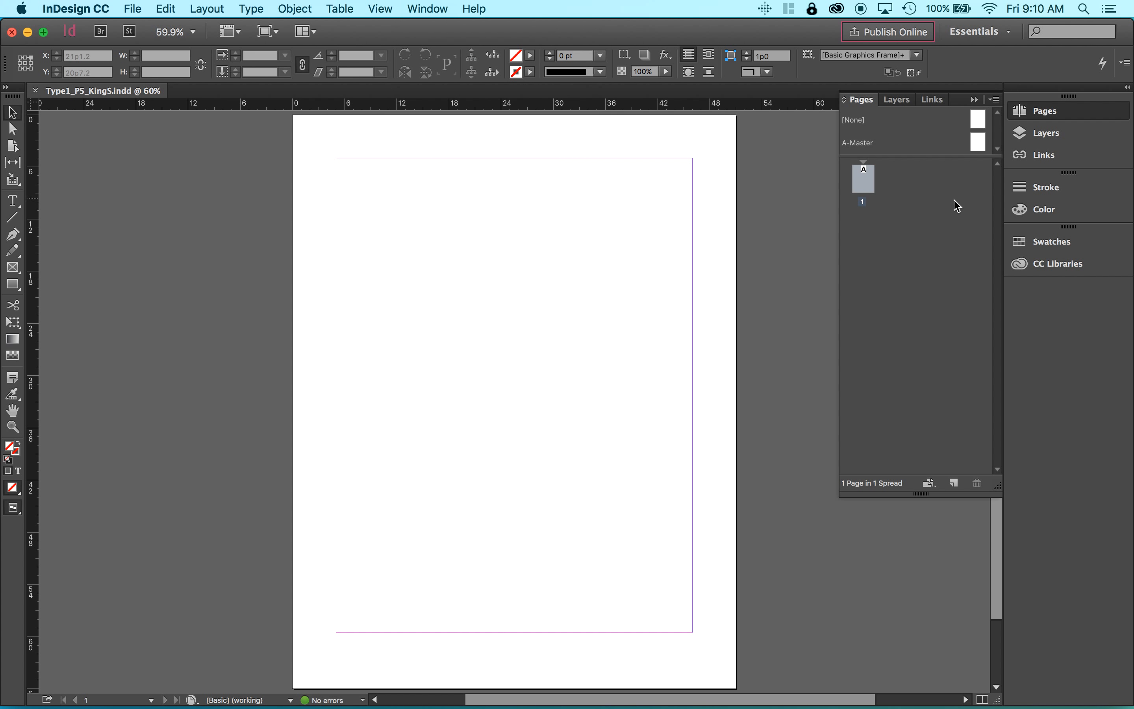
left_click_drag(859, 101, 799, 221)
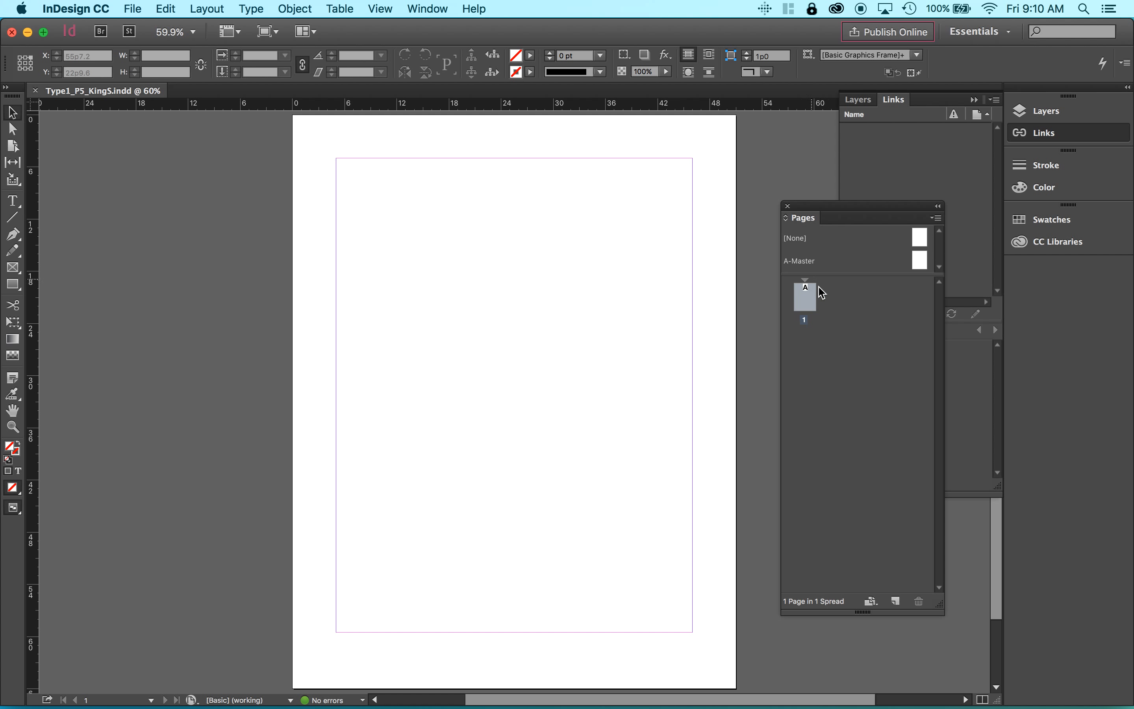
- Open the A-Master page for editing and set up a guide grid of 9 rows and 4 columns
double_click(809, 302)
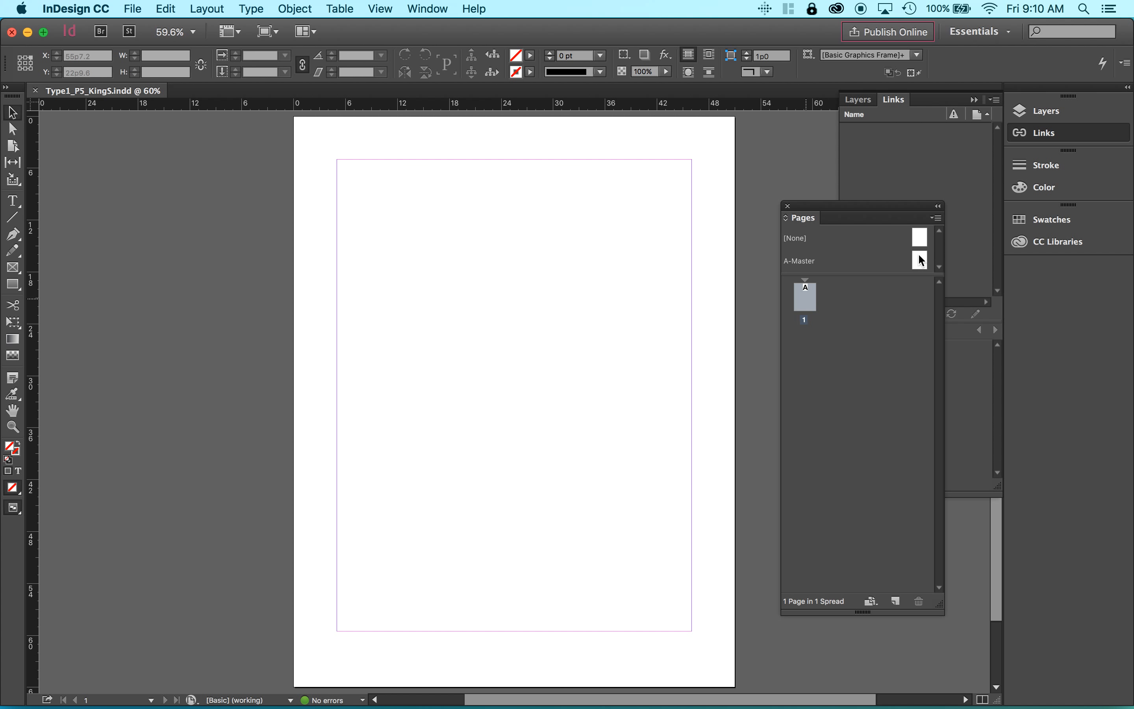
double_click(919, 261)
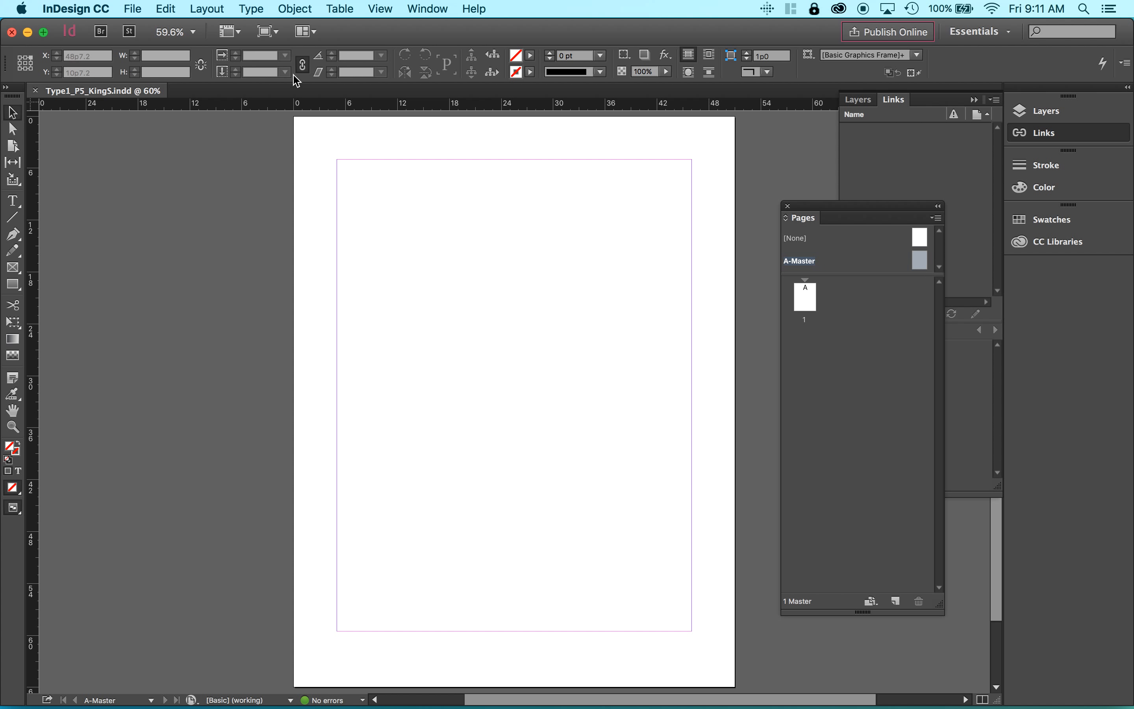
left_click(205, 9)
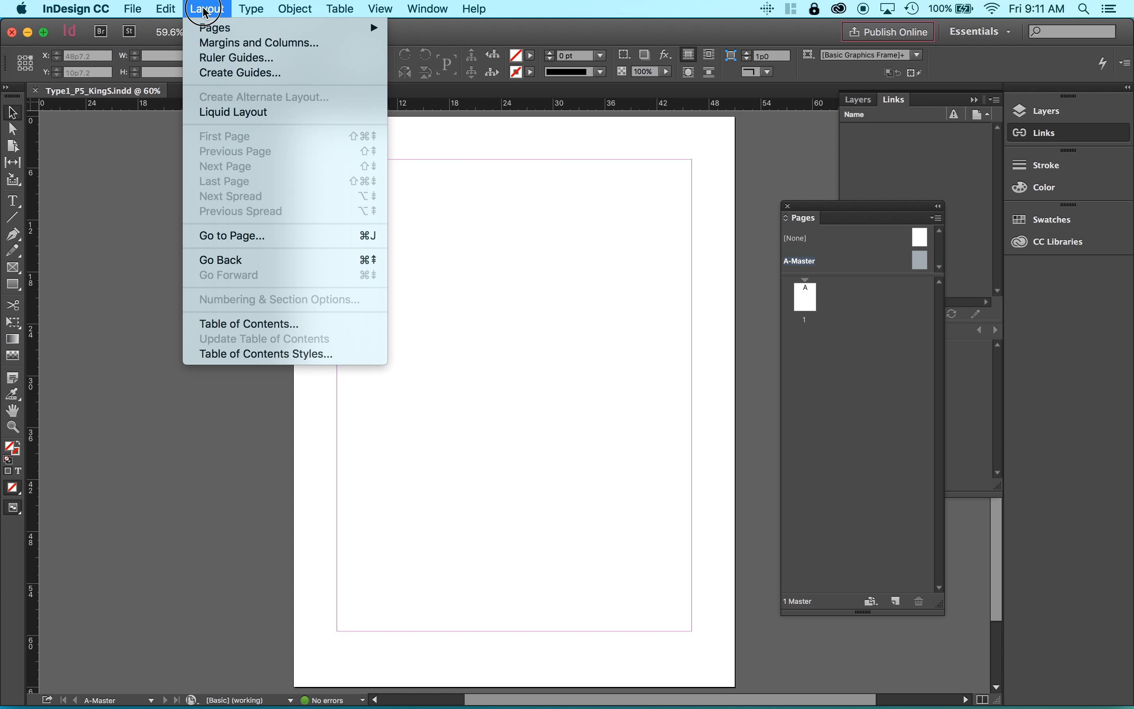
left_click(217, 73)
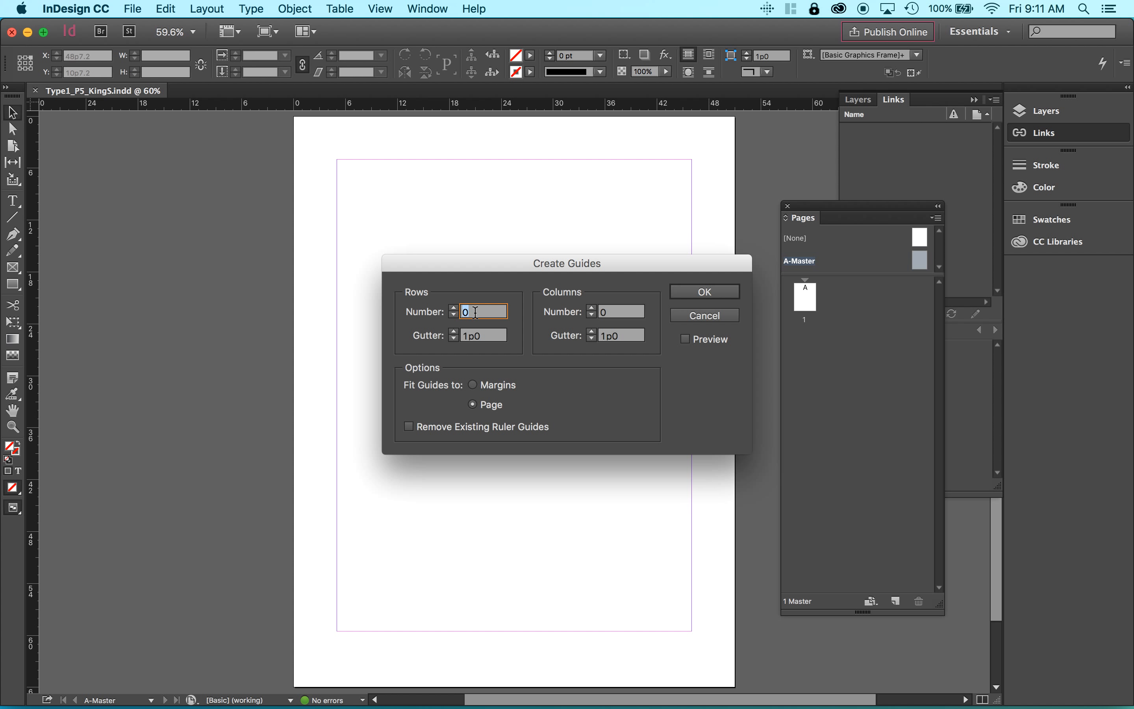
type("9")
key("Tab")
key("Tab")
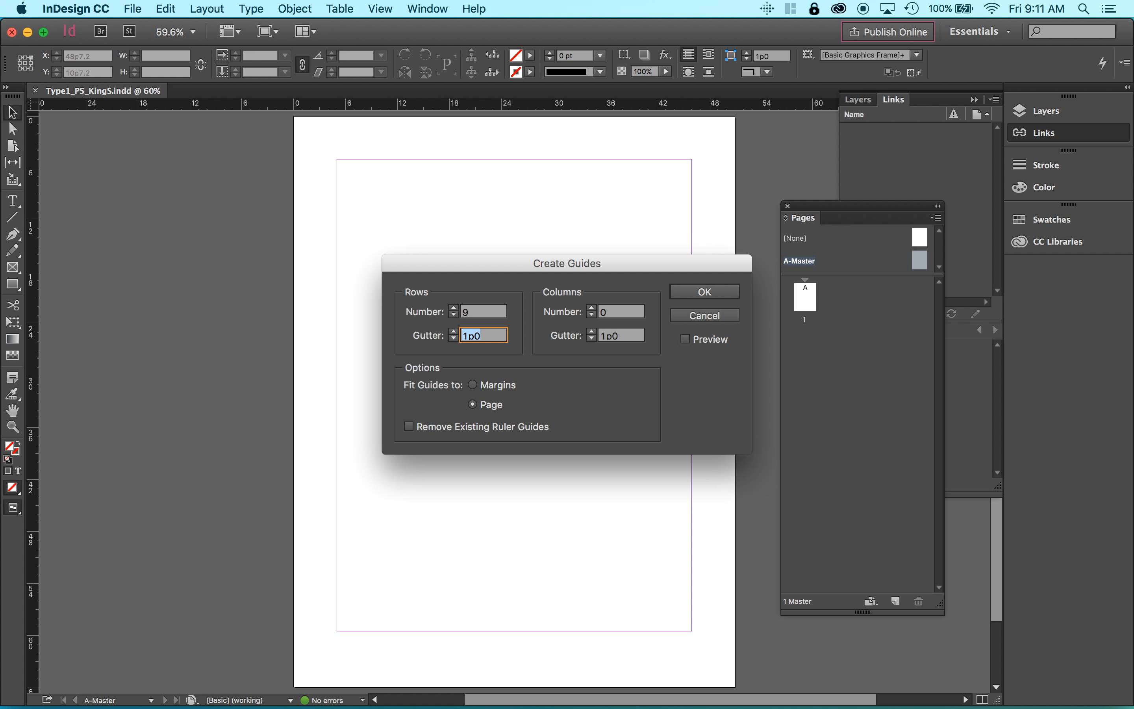
type("4")
key("Tab")
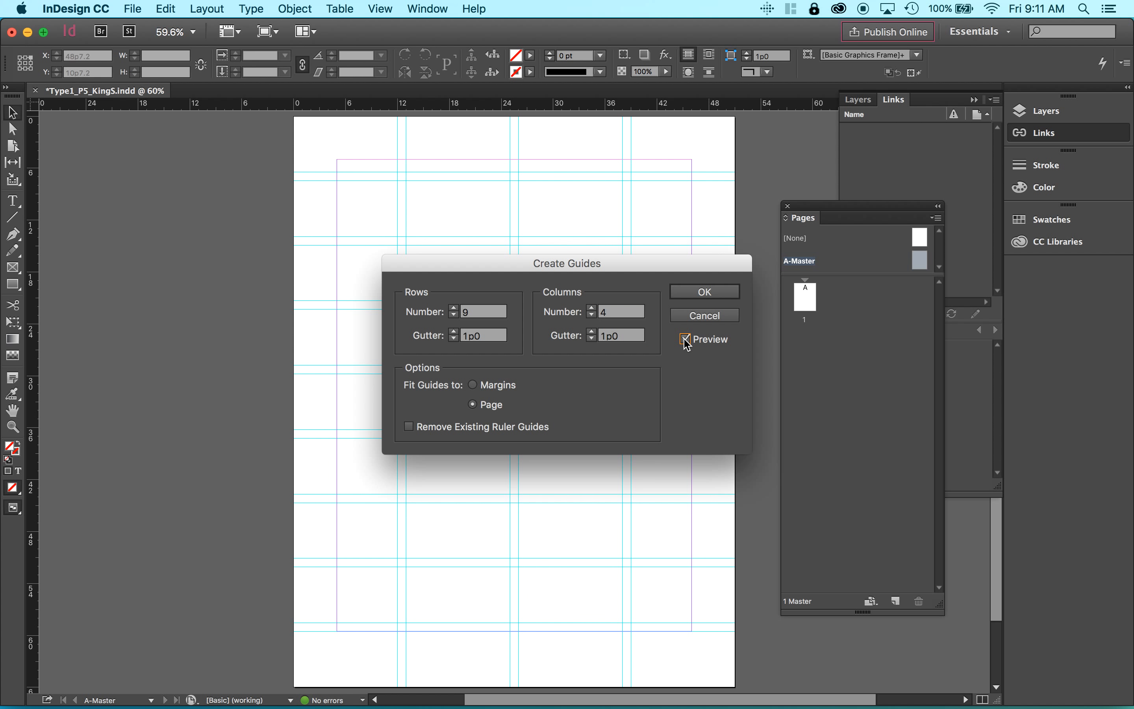
- Fit the previewed guide grid to the margins and create the guides
left_click_drag(645, 267, 328, 440)
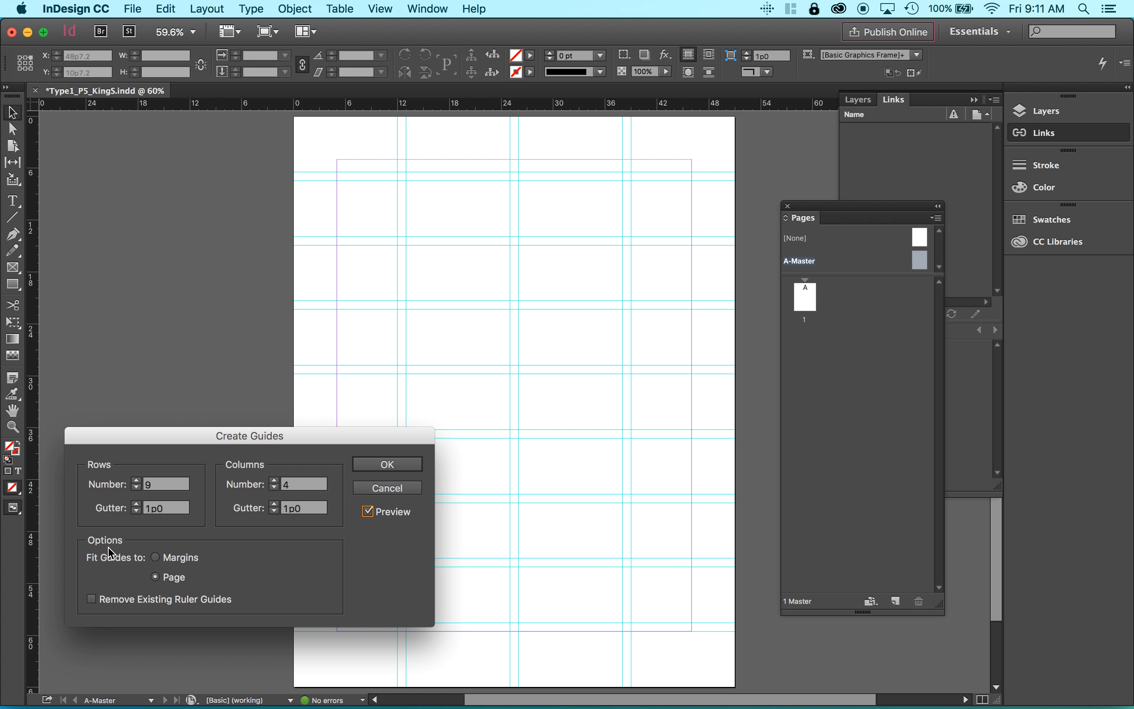
left_click(156, 557)
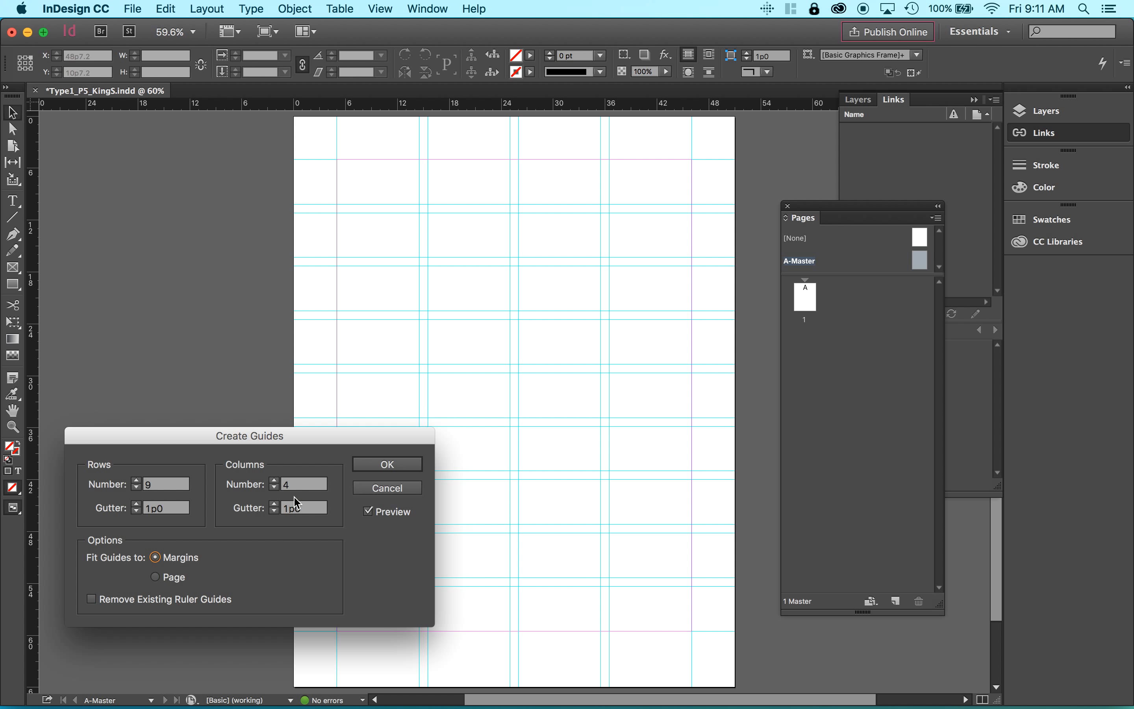
left_click(386, 463)
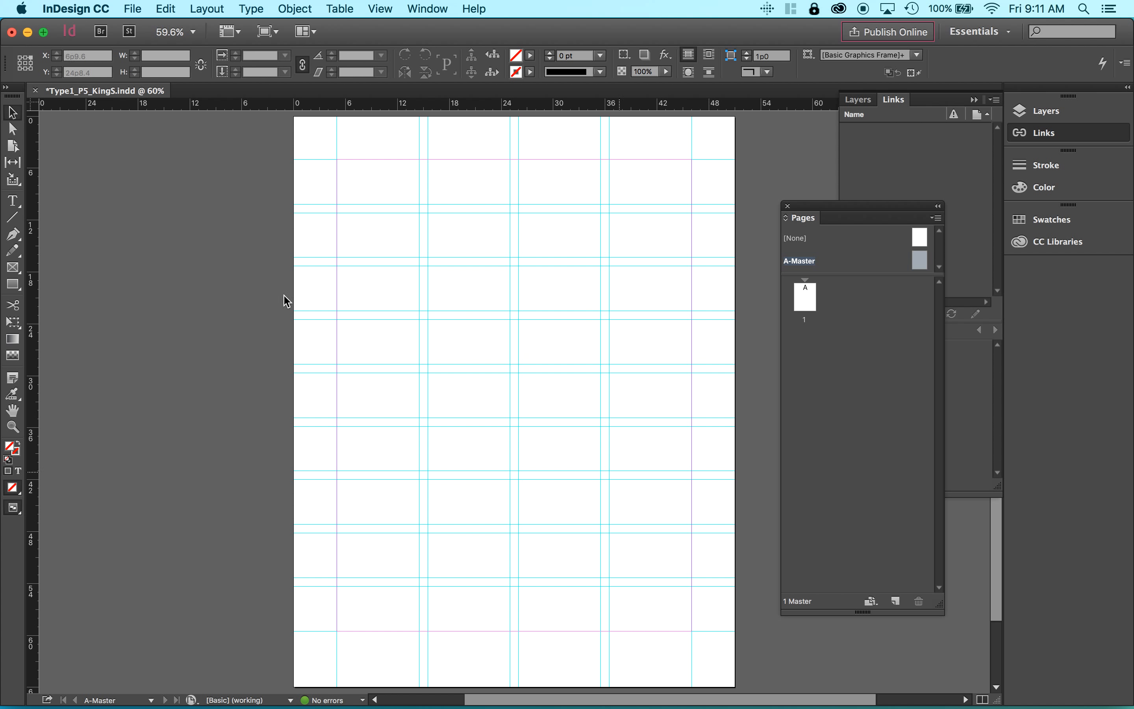
- Draw a text frame about 41p0 wide and 4p1 high just below the bottom margin line, and select it
left_click(13, 202)
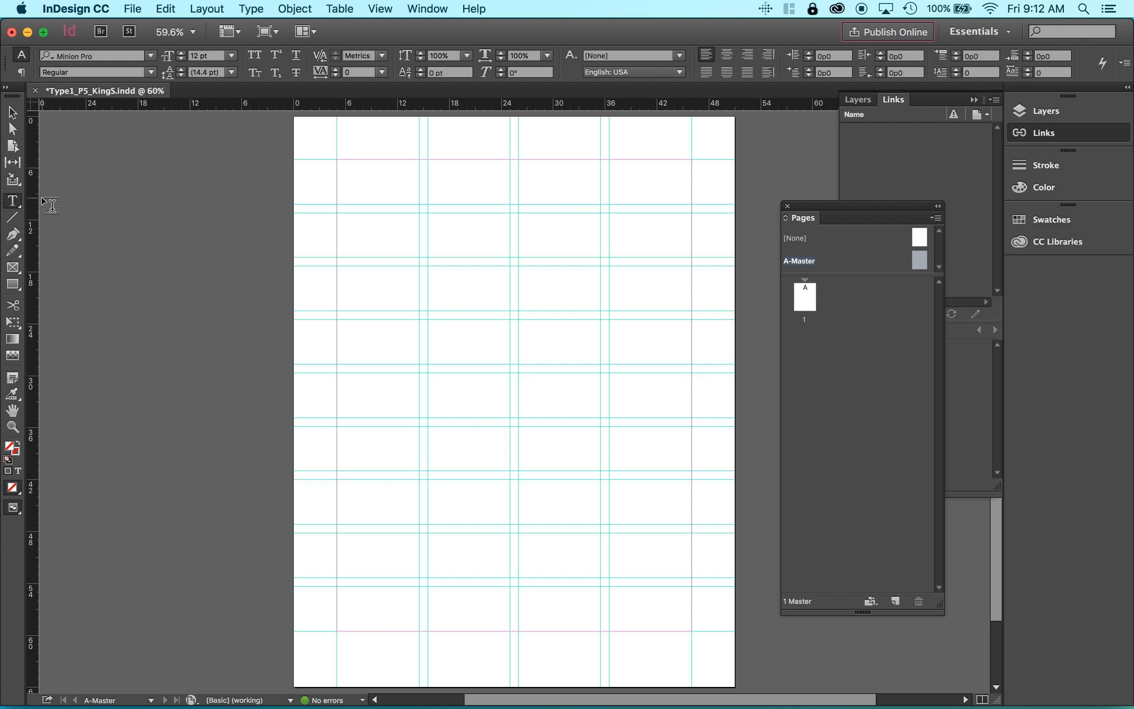
left_click_drag(346, 638, 693, 664)
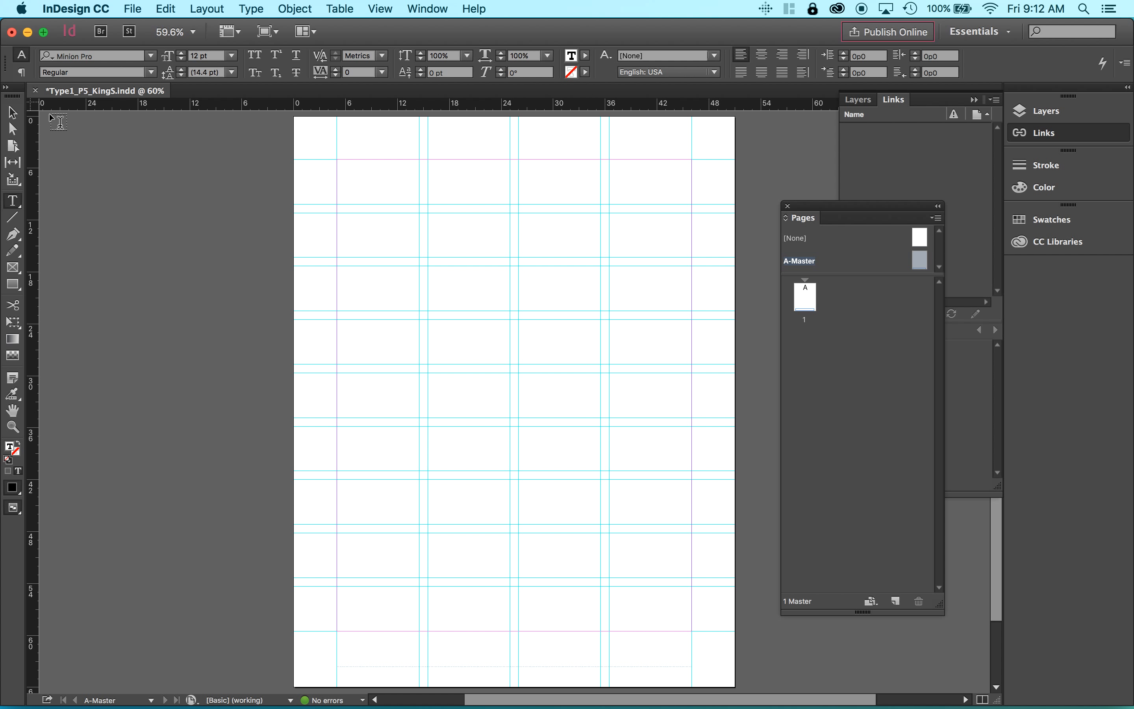
left_click(13, 112)
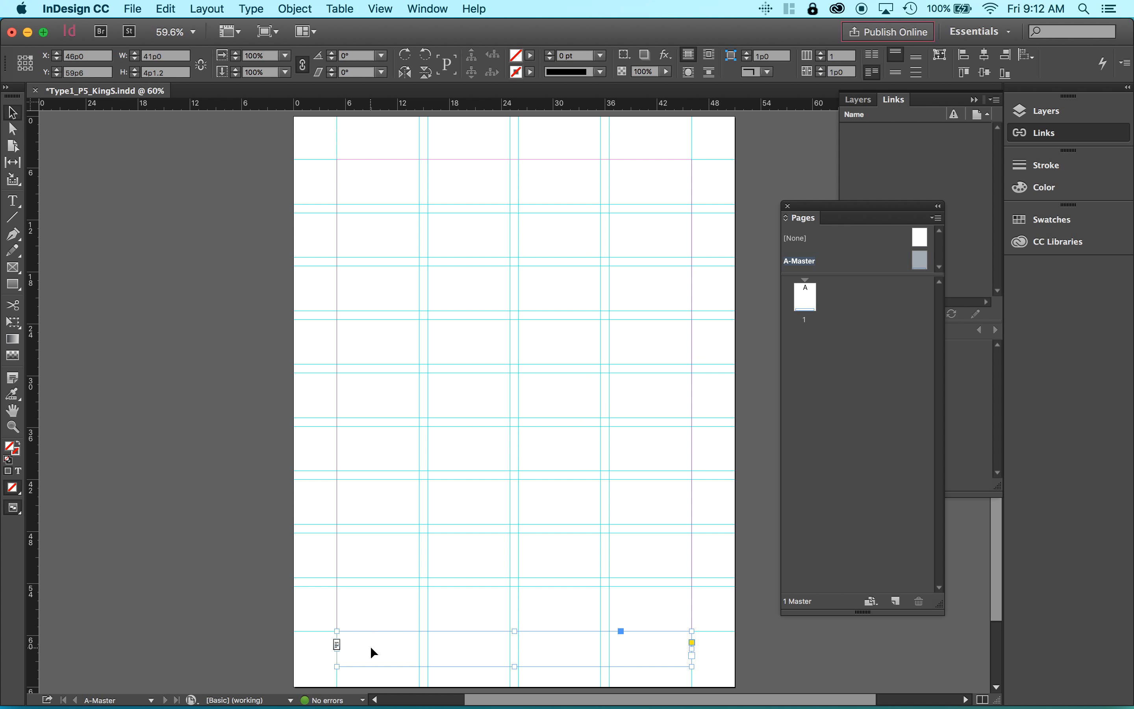
- Hide the guides to examine the footer text frame on its own, and show them again
key("super+semicolon")
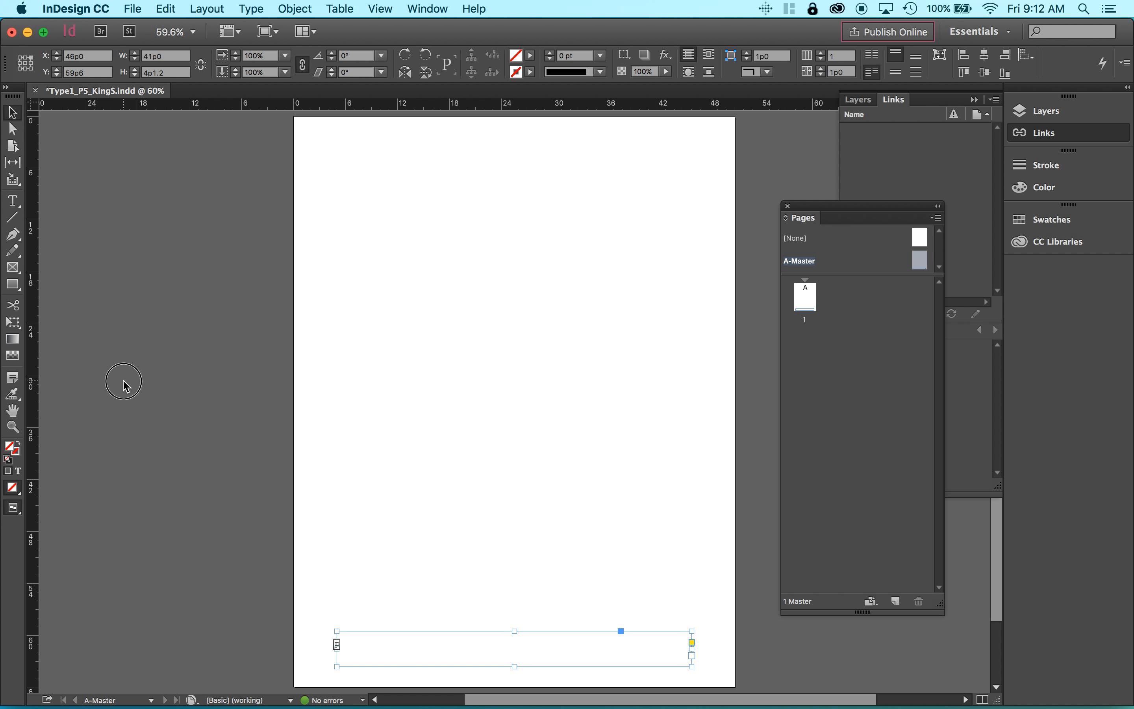
left_click(388, 621)
left_click(389, 649)
key("super+semicolon")
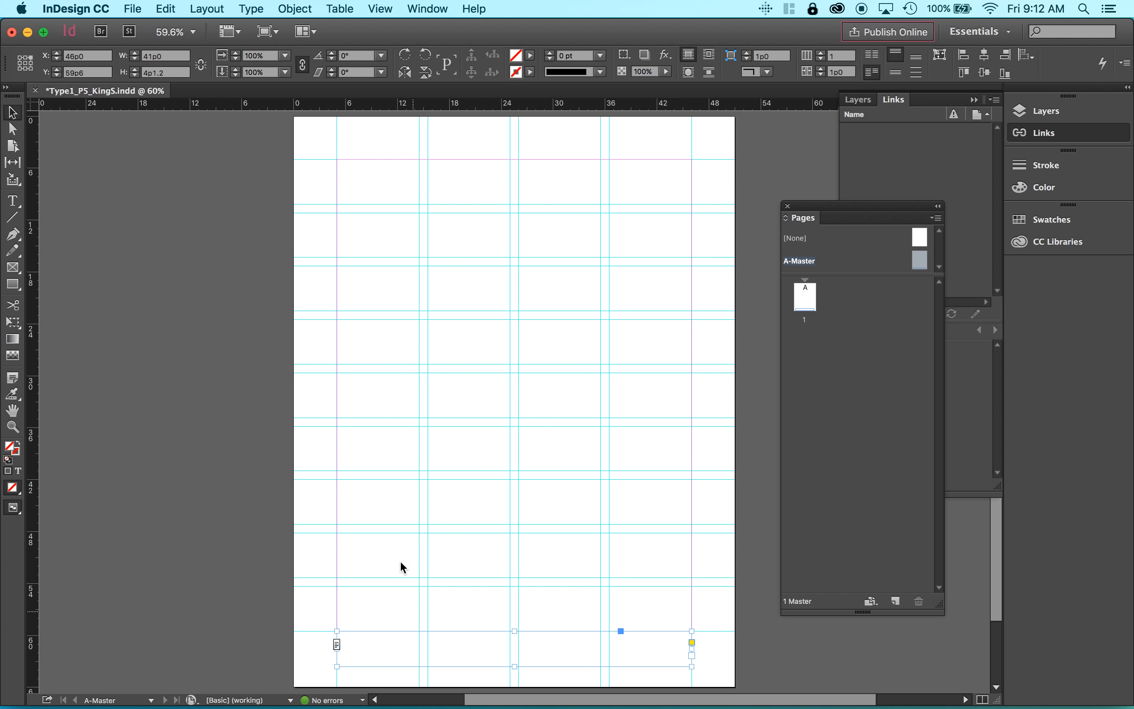
- Enter the author's title and surname and "Project 5" in the footer frame, with a tab after each
left_click(13, 201)
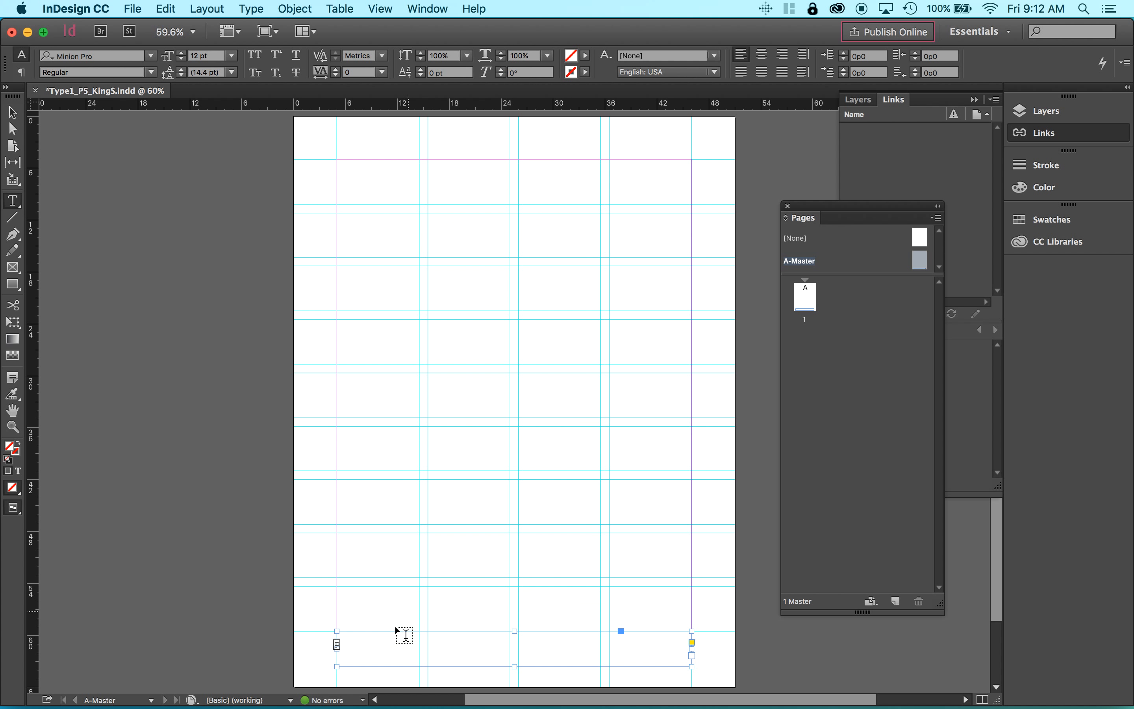
left_click(365, 640)
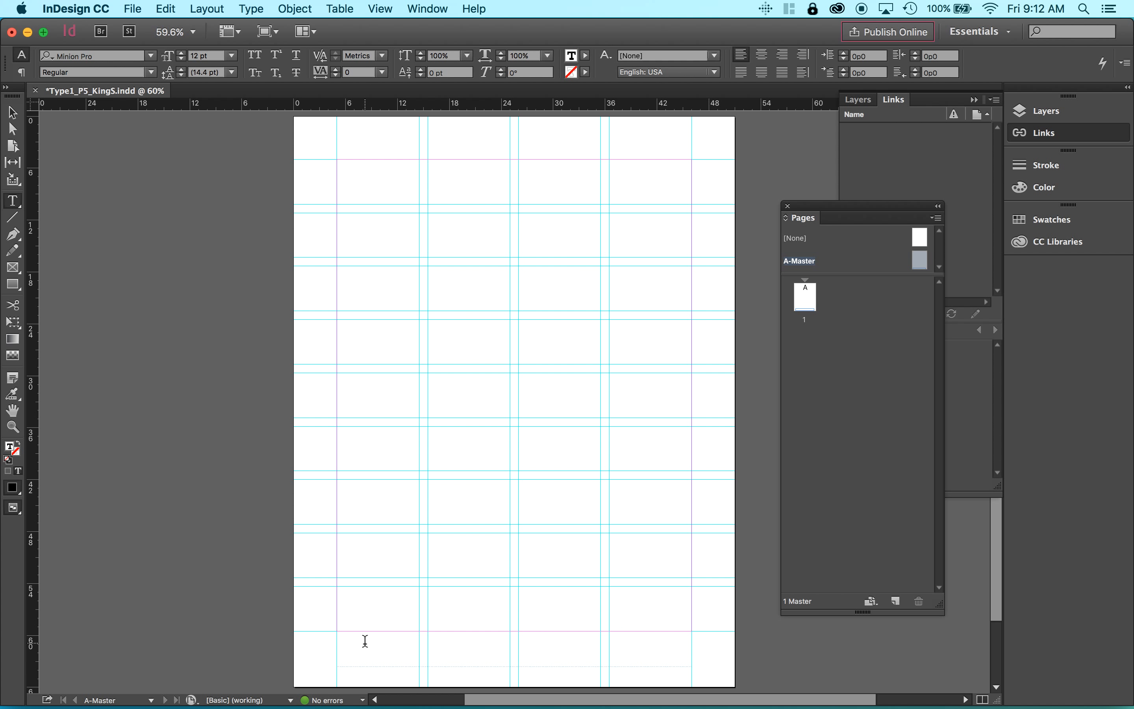
type("Professor King Project 5")
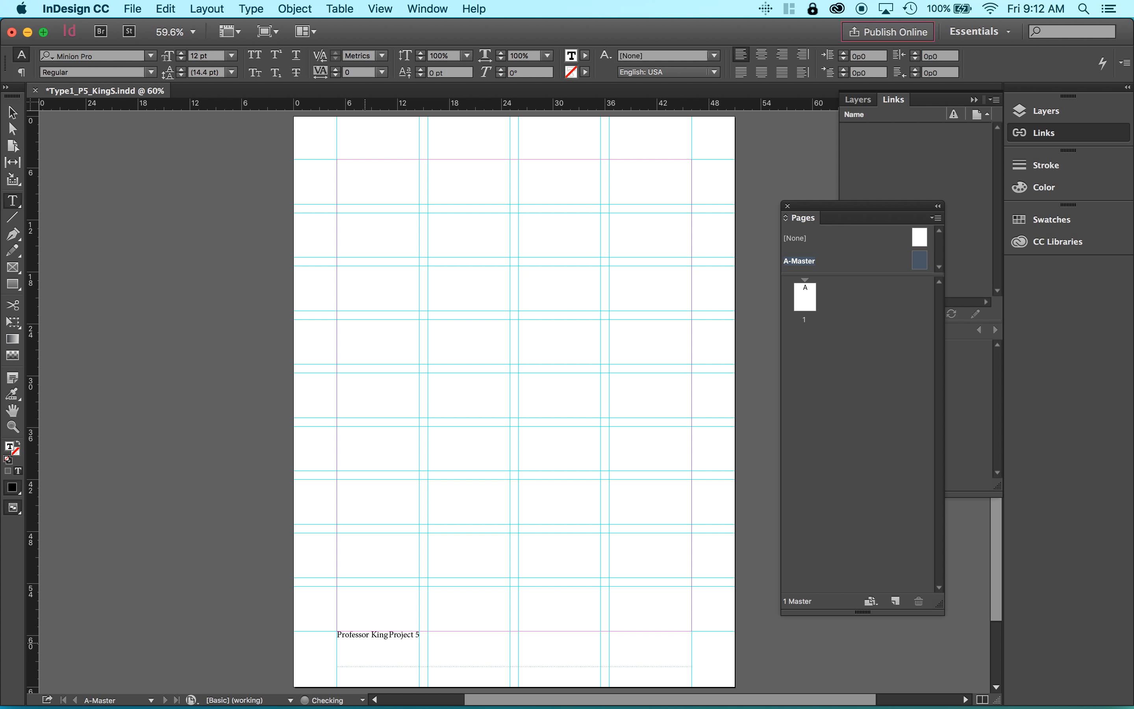
key("Tab")
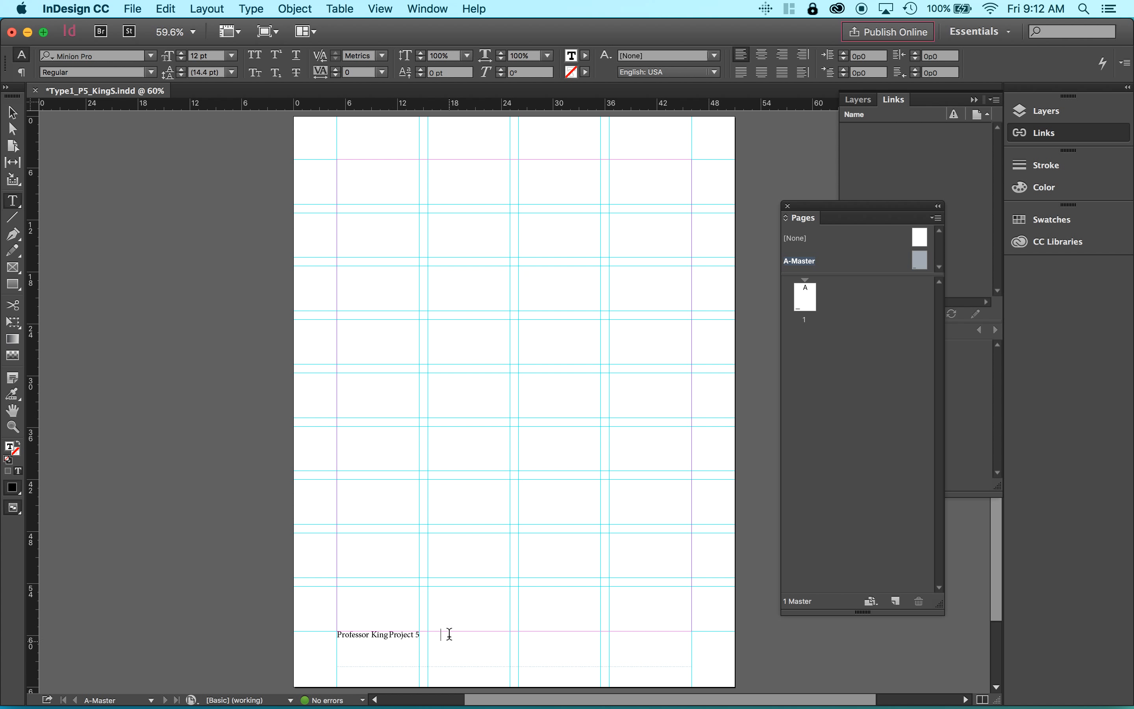
left_click(252, 9)
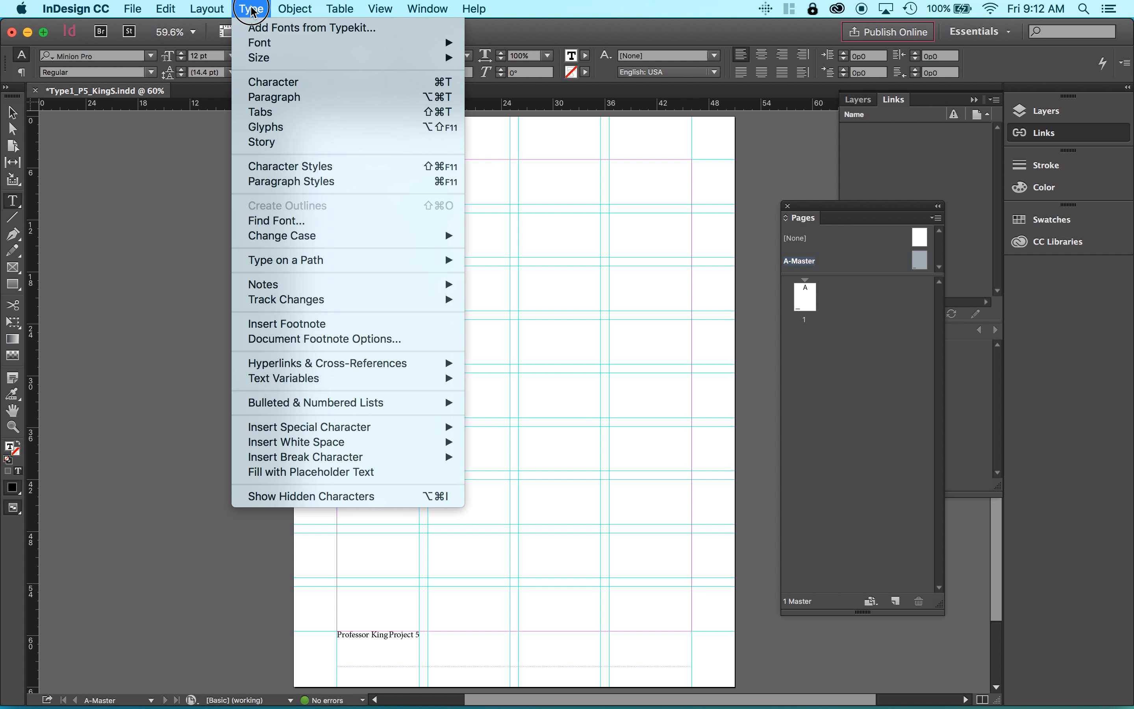
mouse_move(291, 431)
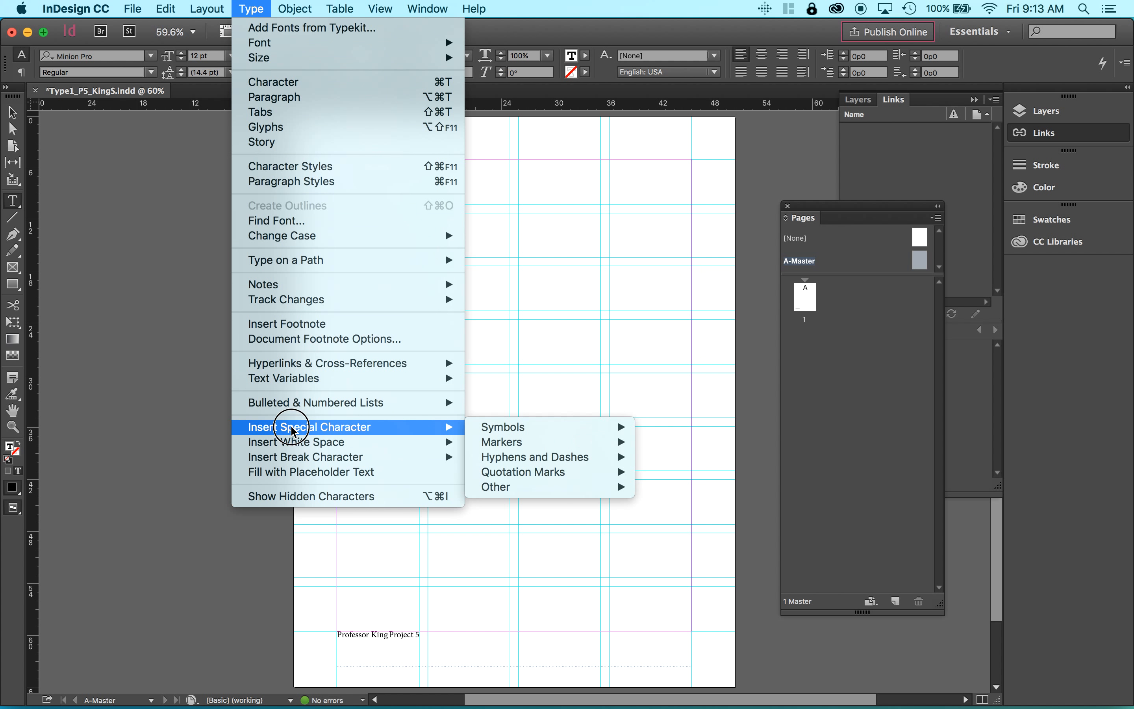
mouse_move(501, 446)
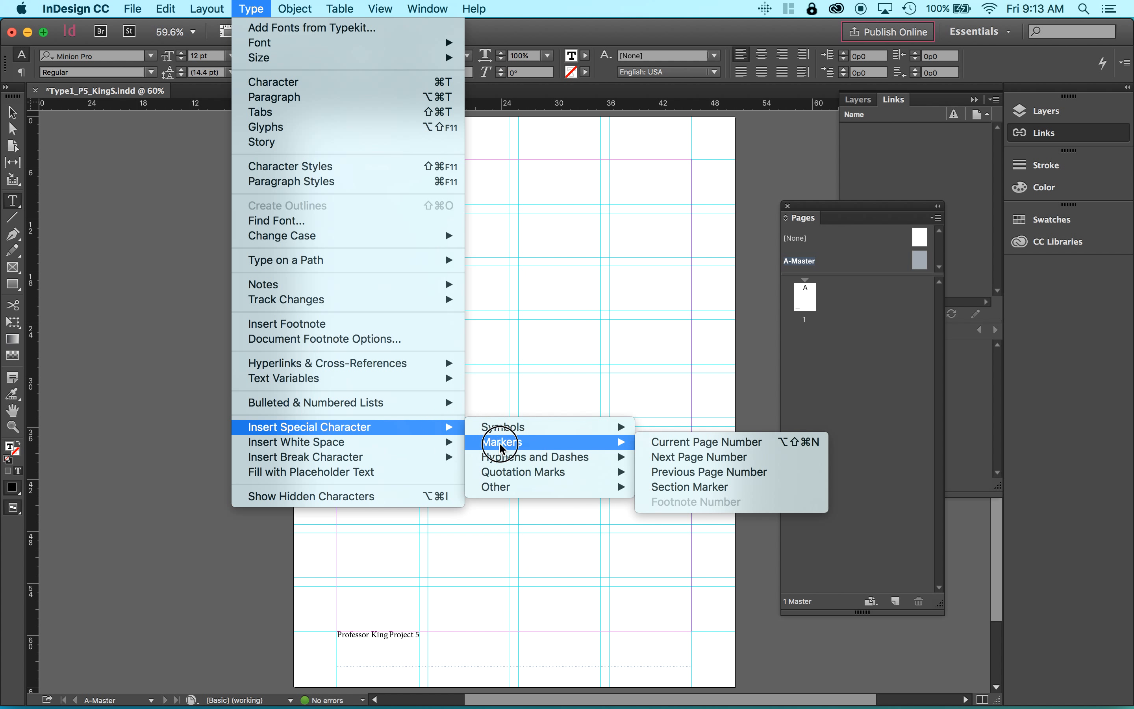
left_click(679, 443)
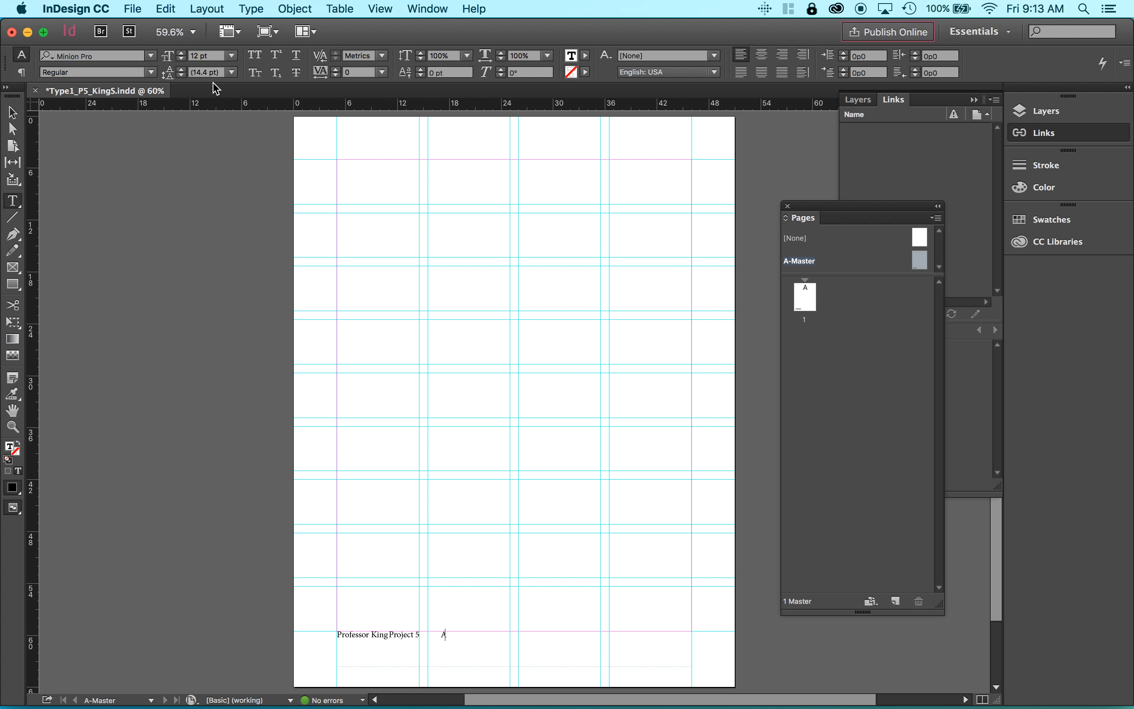
key("BackSpace")
- Insert a Current Page Number marker at the end of the footer line
left_click(252, 8)
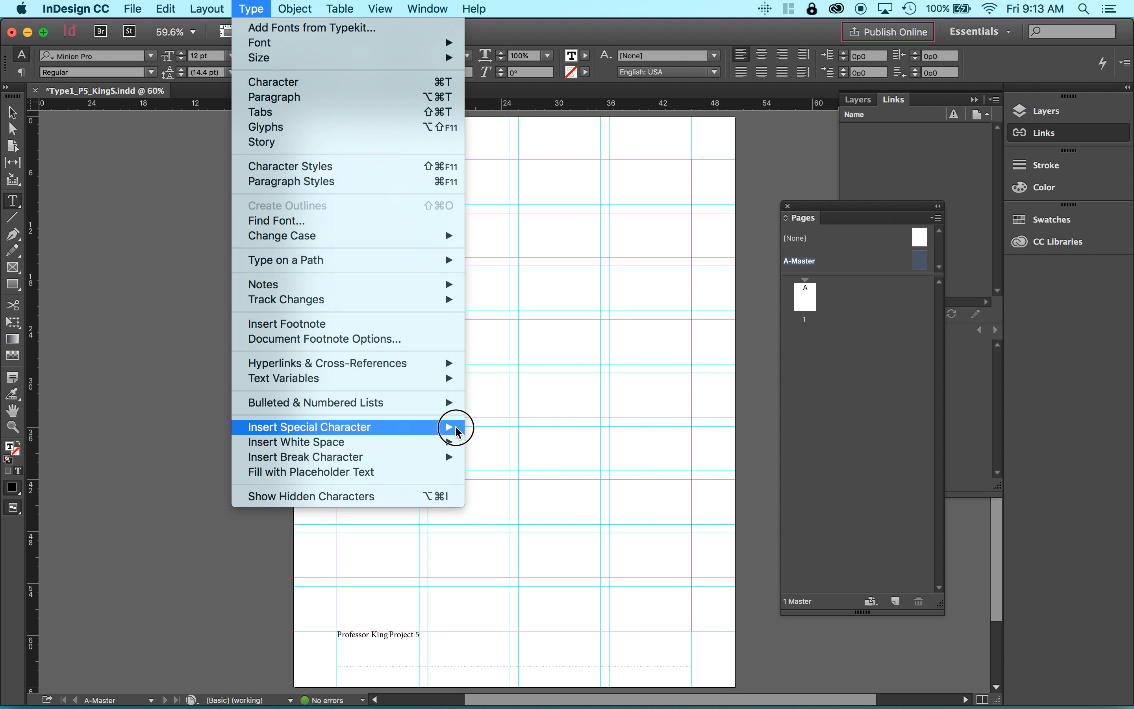
mouse_move(457, 427)
mouse_move(497, 441)
left_click(679, 442)
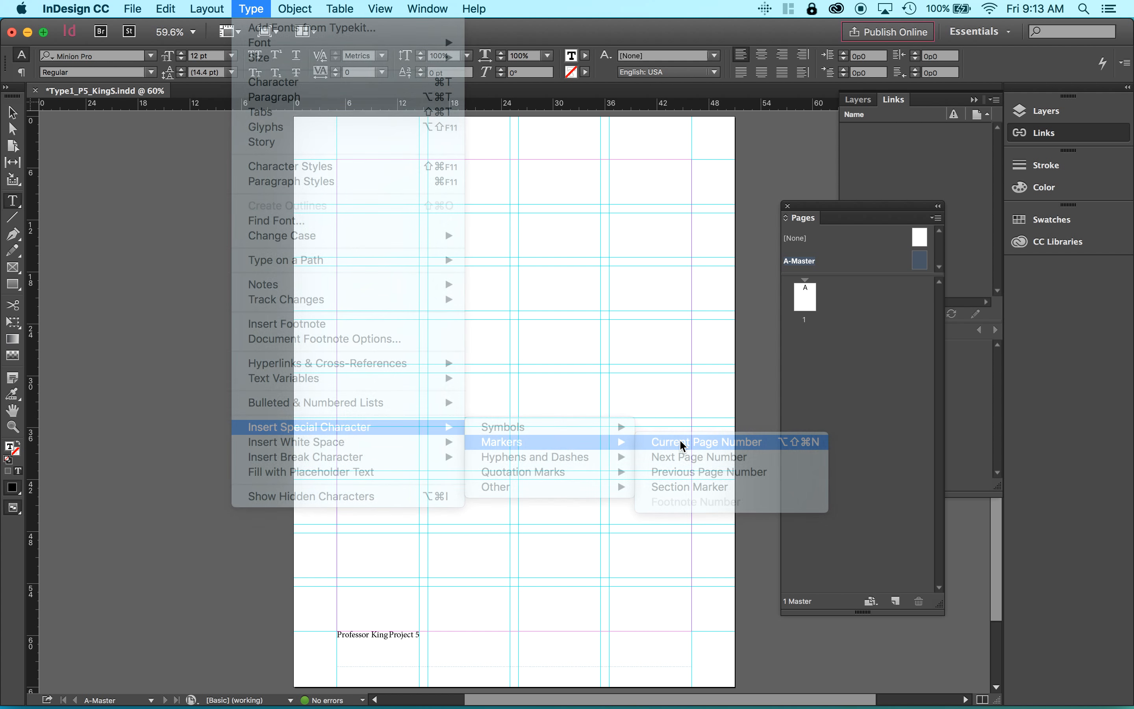
- Set the whole footer line in Myriad Pro Regular
triple_click(451, 635)
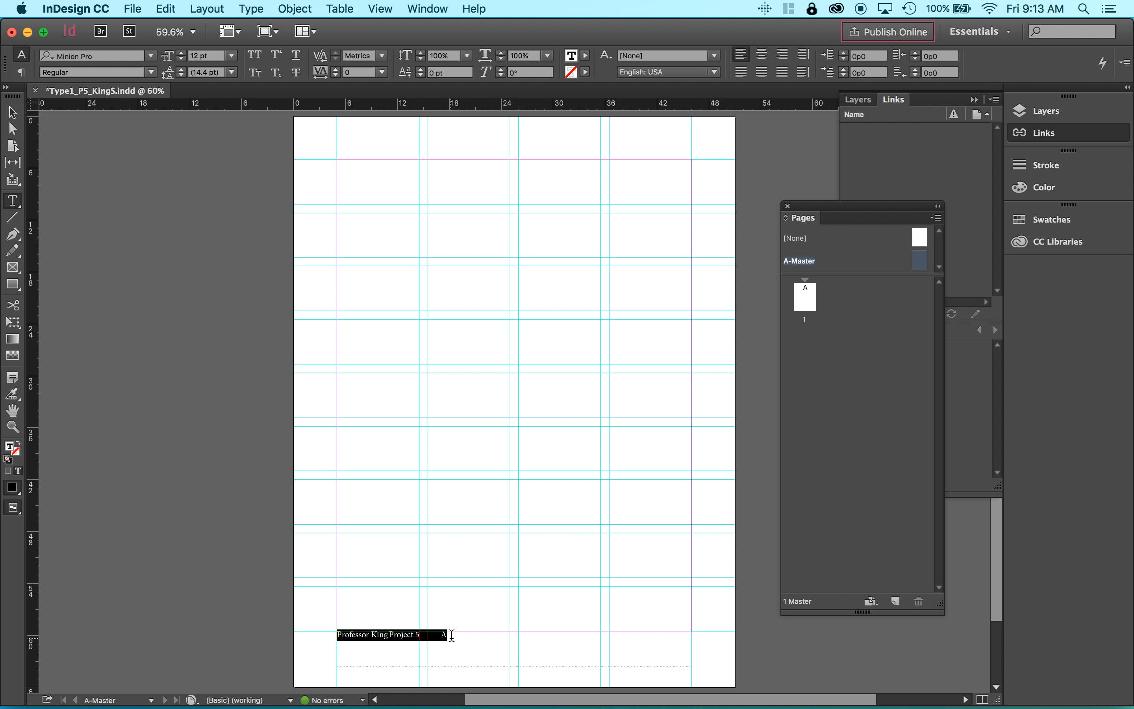
left_click(84, 56)
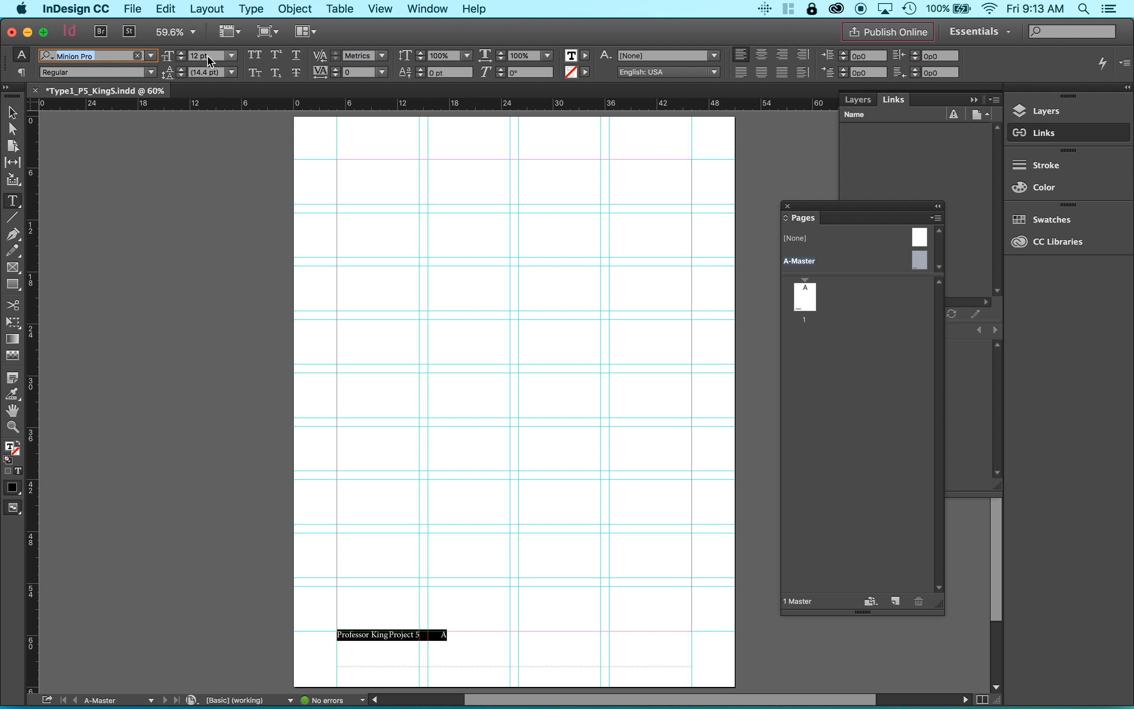
type("myriad")
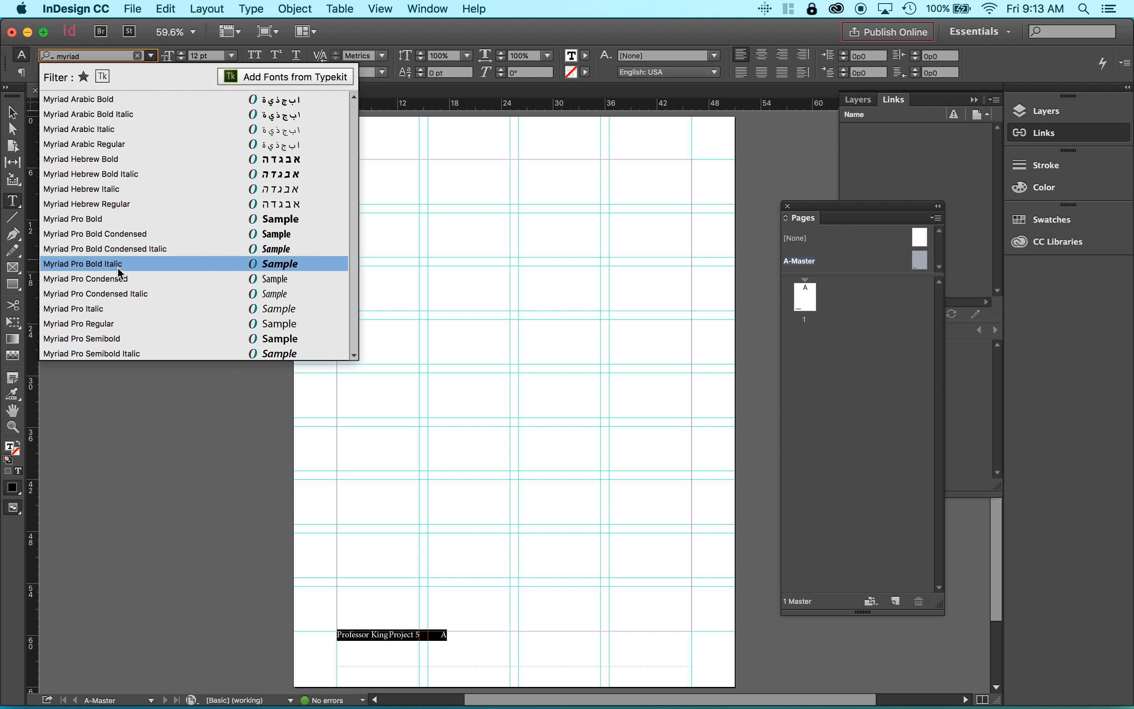
left_click(111, 323)
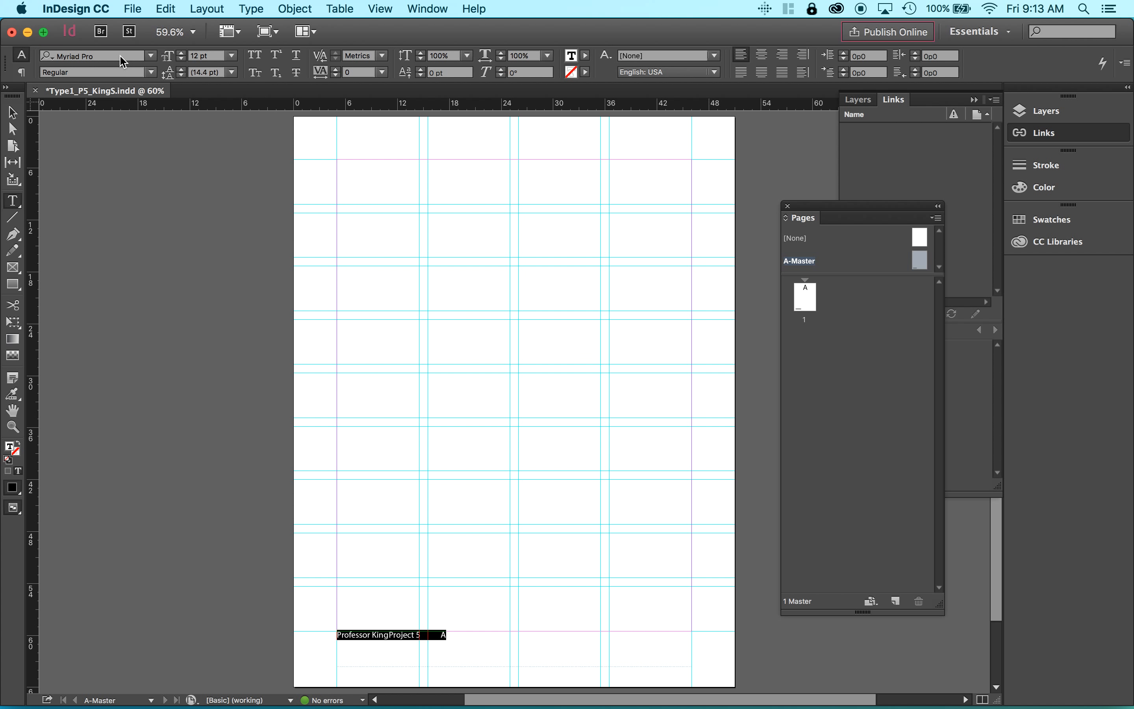
- Set the footer text's size to 7 pt and its leading to 9 pt
left_click(192, 58)
type("7")
key("Tab")
type("9")
key("Tab")
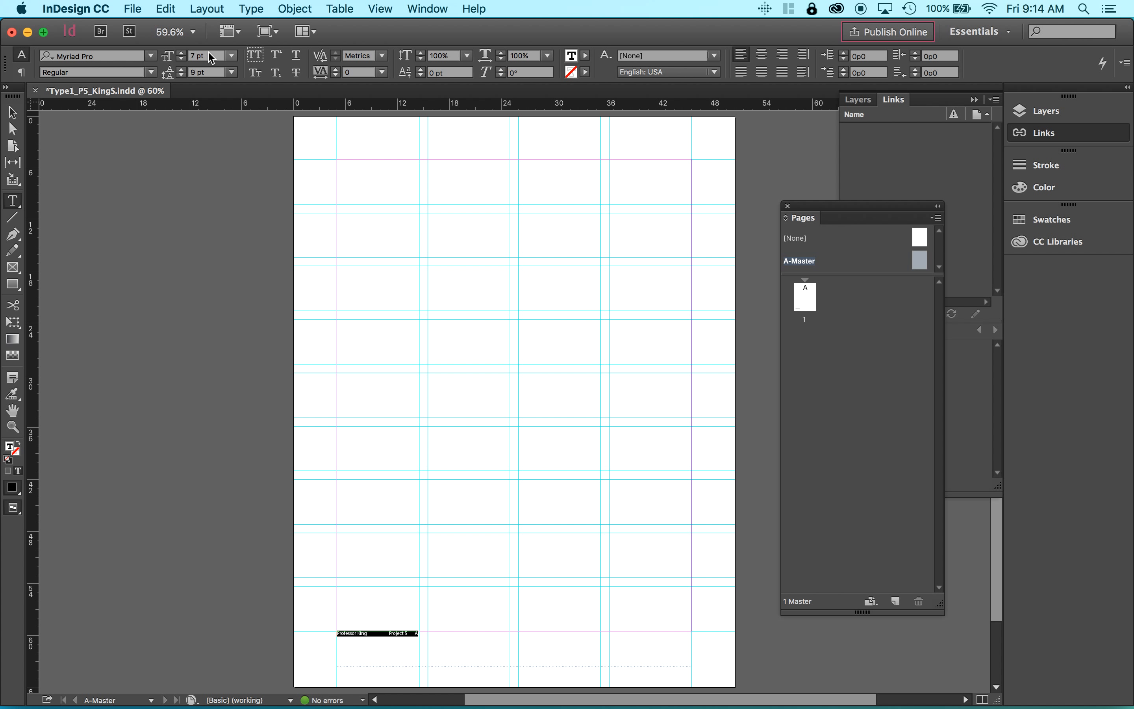
- Add left-aligned tab stops at 21p0 and 30p9 to the footer line
scroll(365, 608, "down", 1)
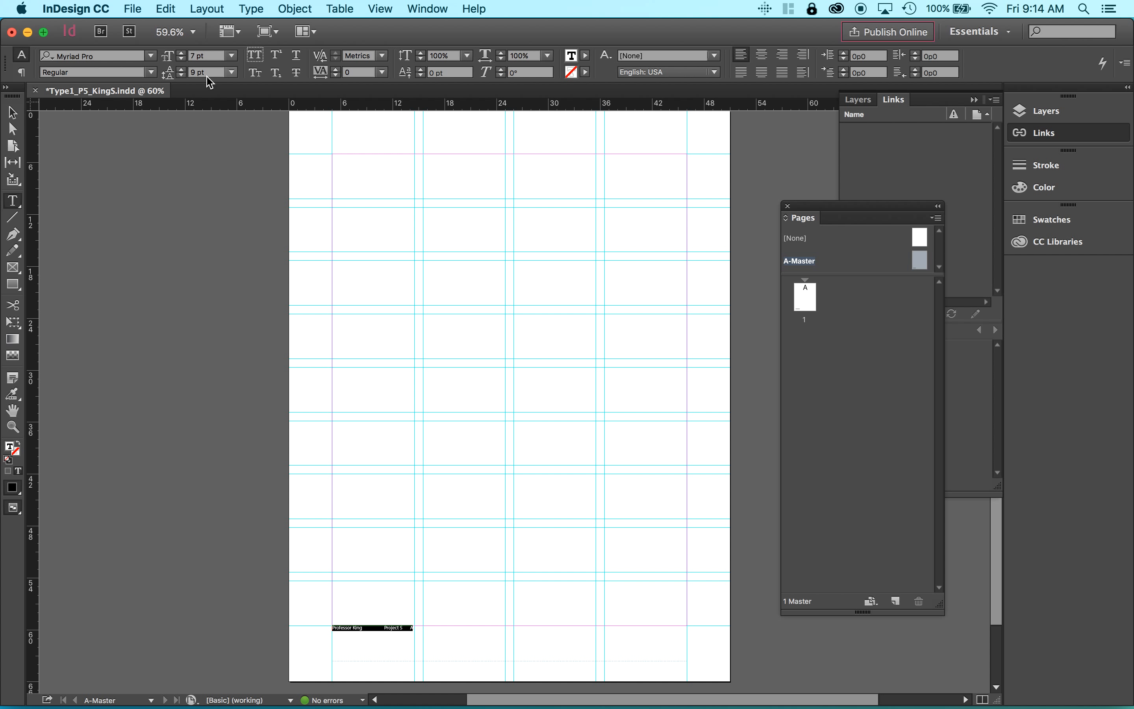
left_click(423, 631)
left_click(209, 8)
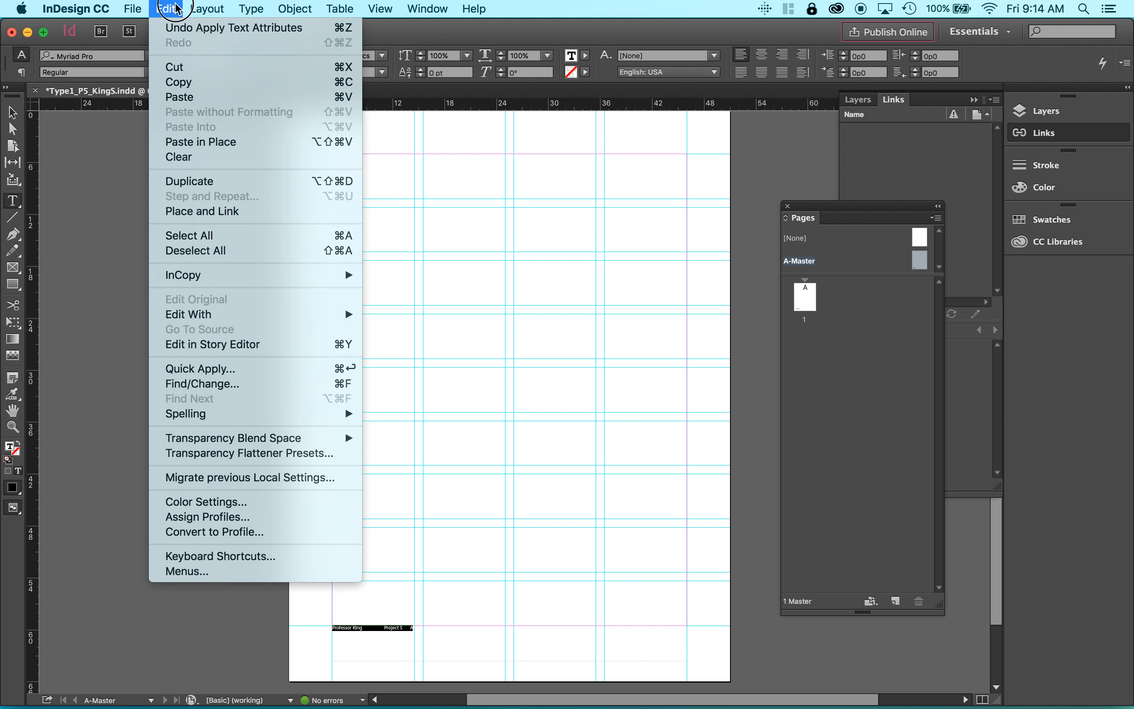
left_click(255, 8)
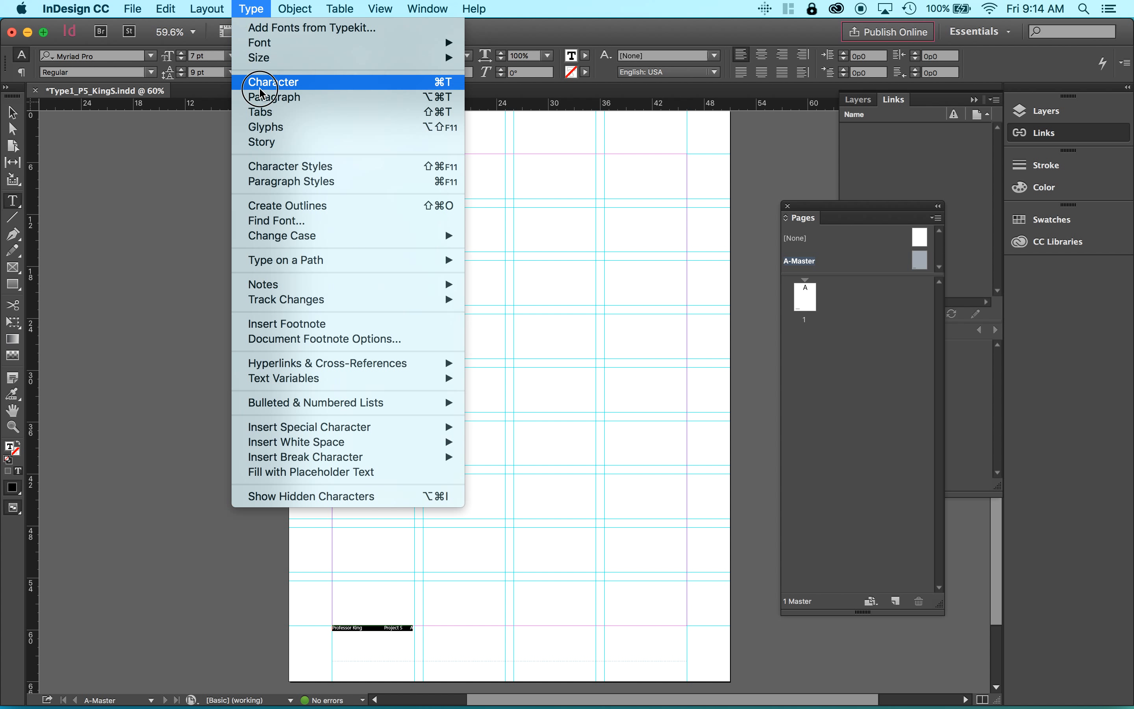
left_click(261, 113)
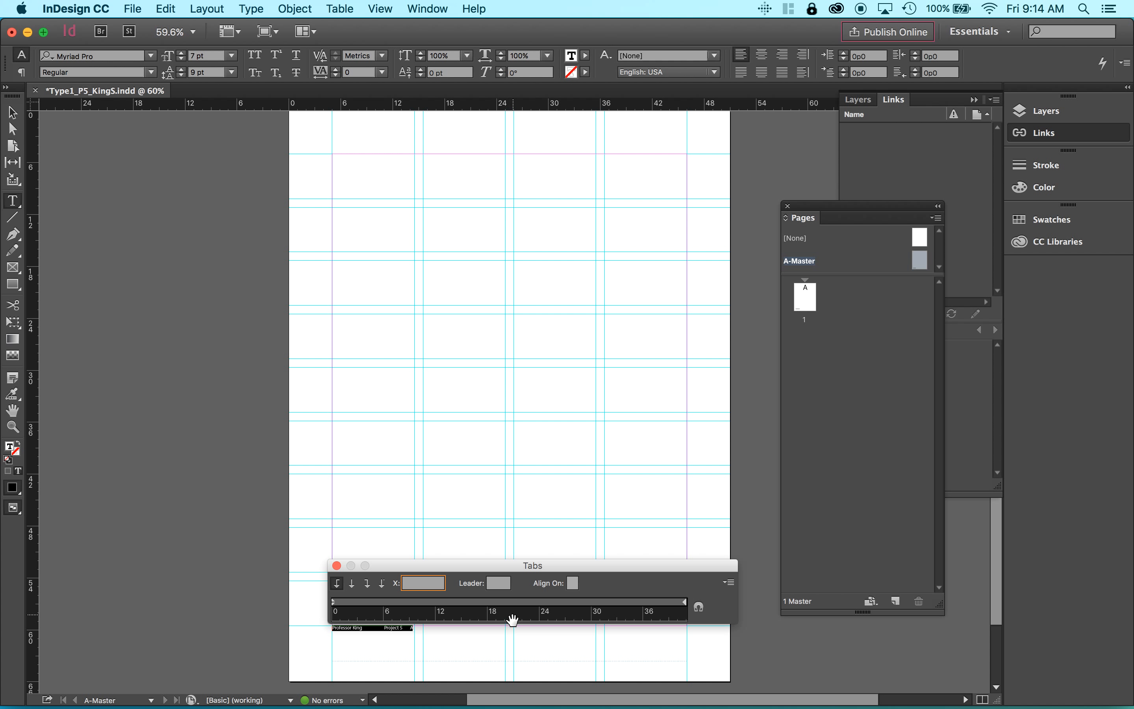
left_click(516, 605)
left_click_drag(517, 606, 515, 606)
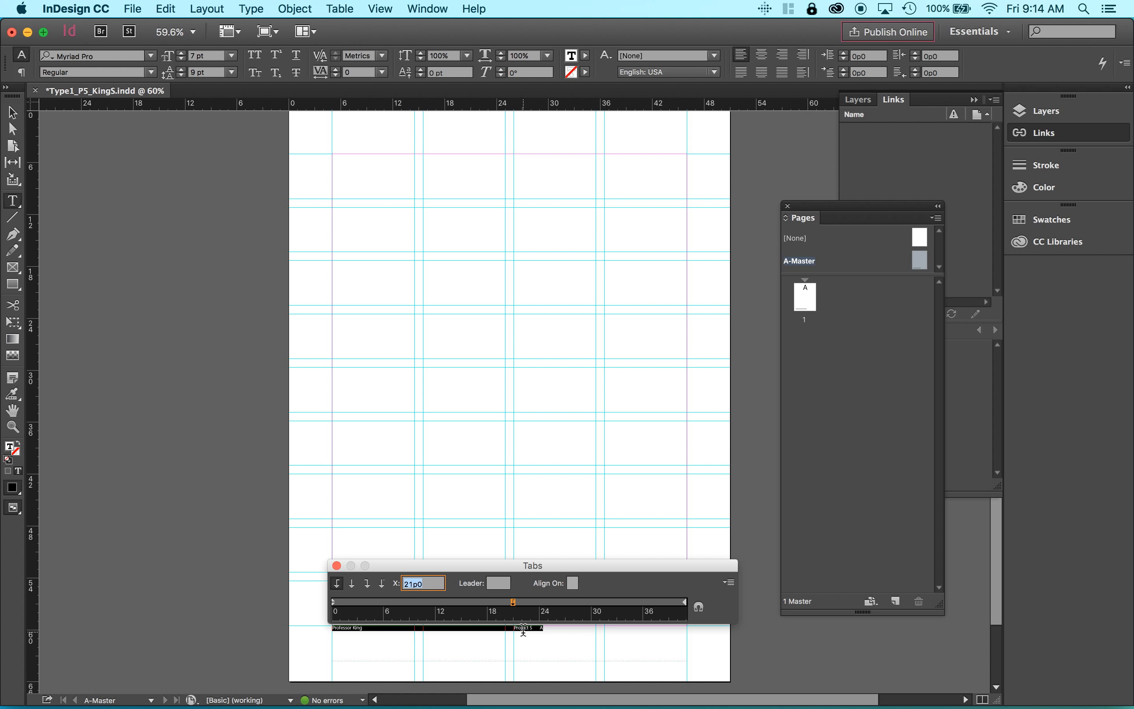
left_click(598, 601)
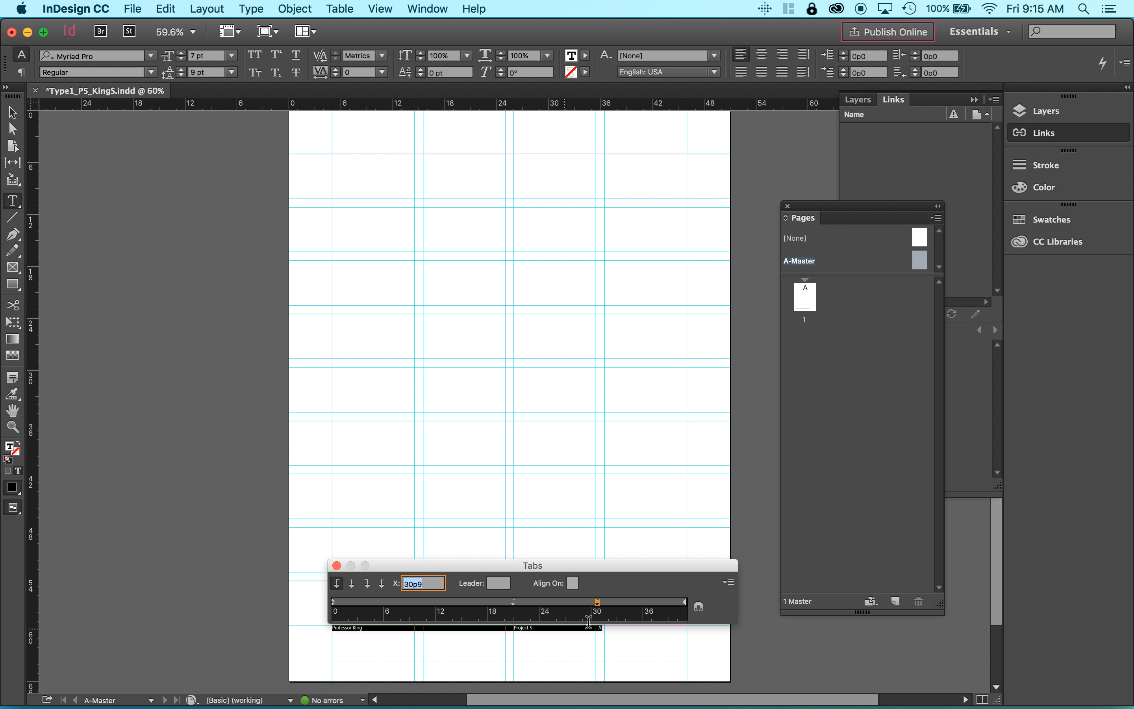
- Add a right-aligned tab stop at 41p0 to the footer line
left_click_drag(597, 601, 596, 601)
left_click(368, 583)
left_click_drag(604, 603, 674, 608)
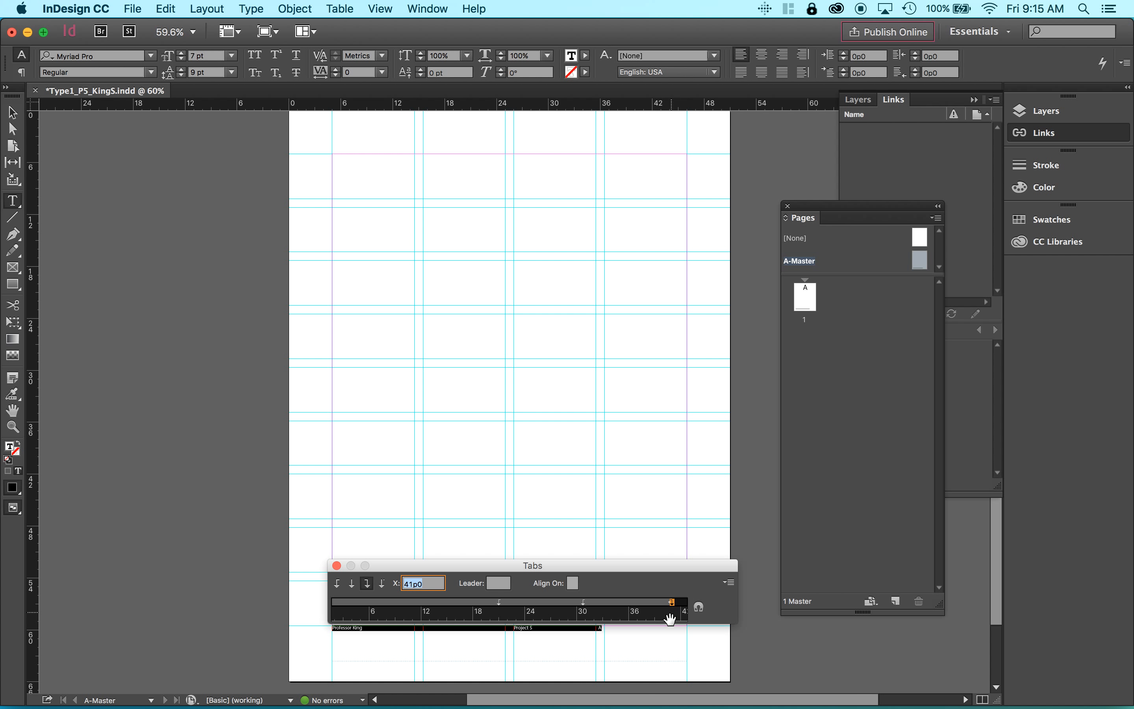
- Bring the whole footer line into view by moving the Pages panel aside and collapsing the Links panel
key("super+equal")
key("super+equal")
key("super+equal")
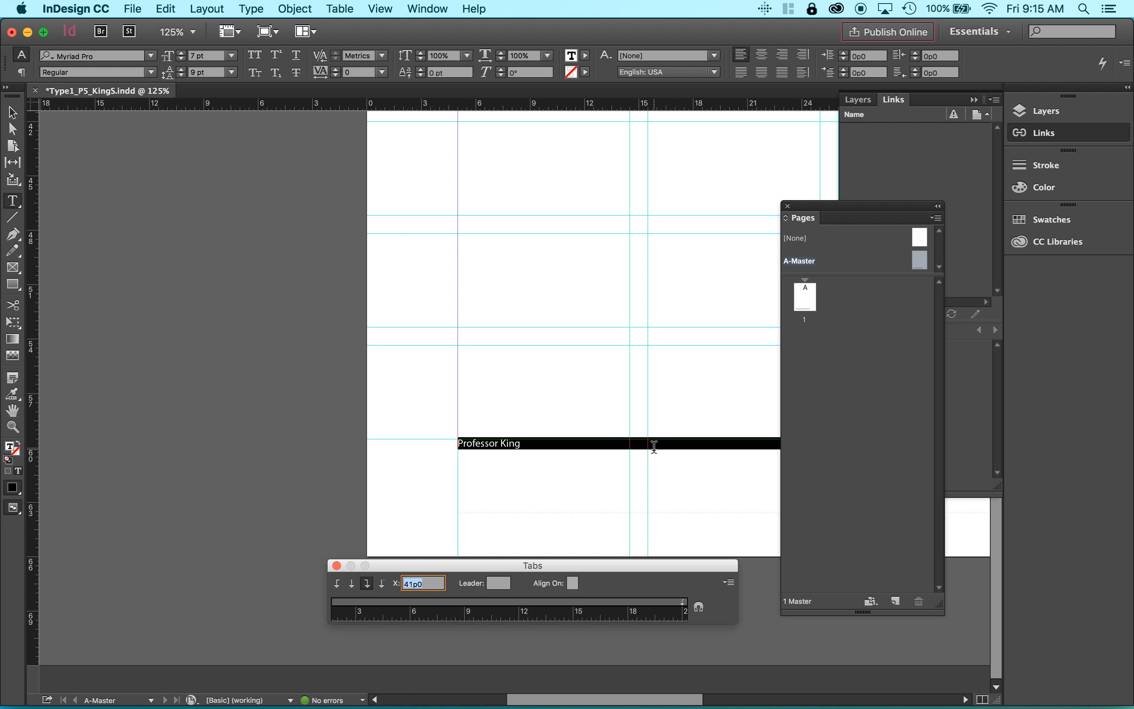
scroll(654, 446, "right", 5)
scroll(654, 446, "up", 2)
scroll(654, 446, "right", 2)
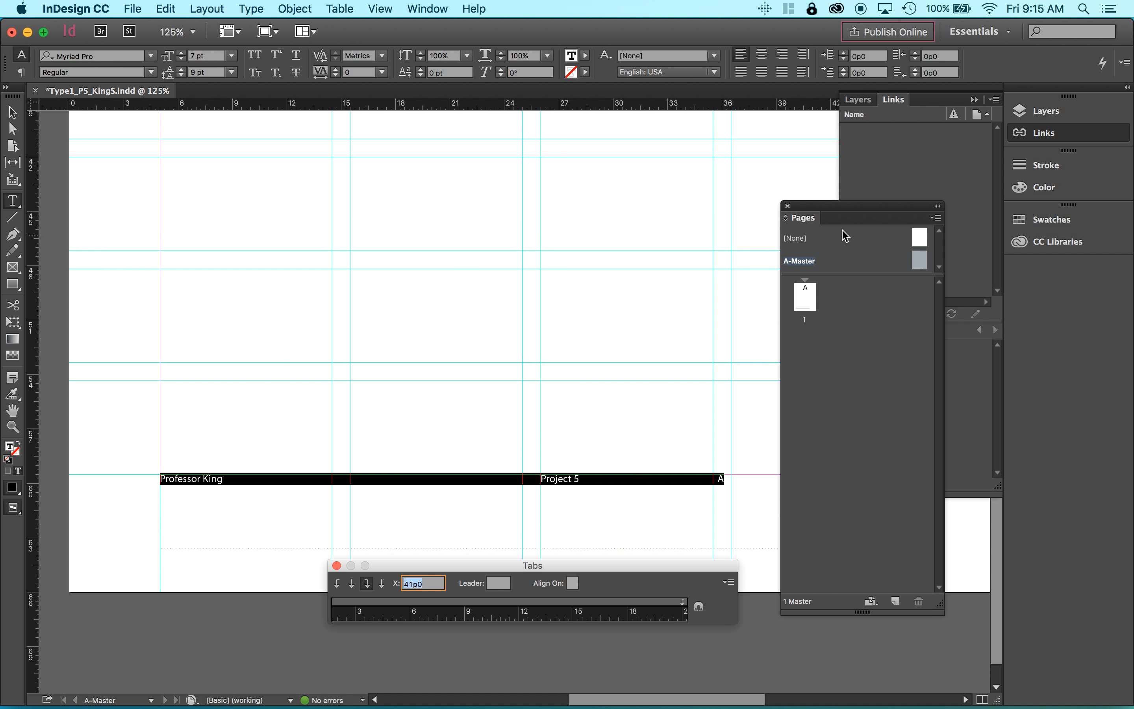
left_click_drag(815, 212, 939, 273)
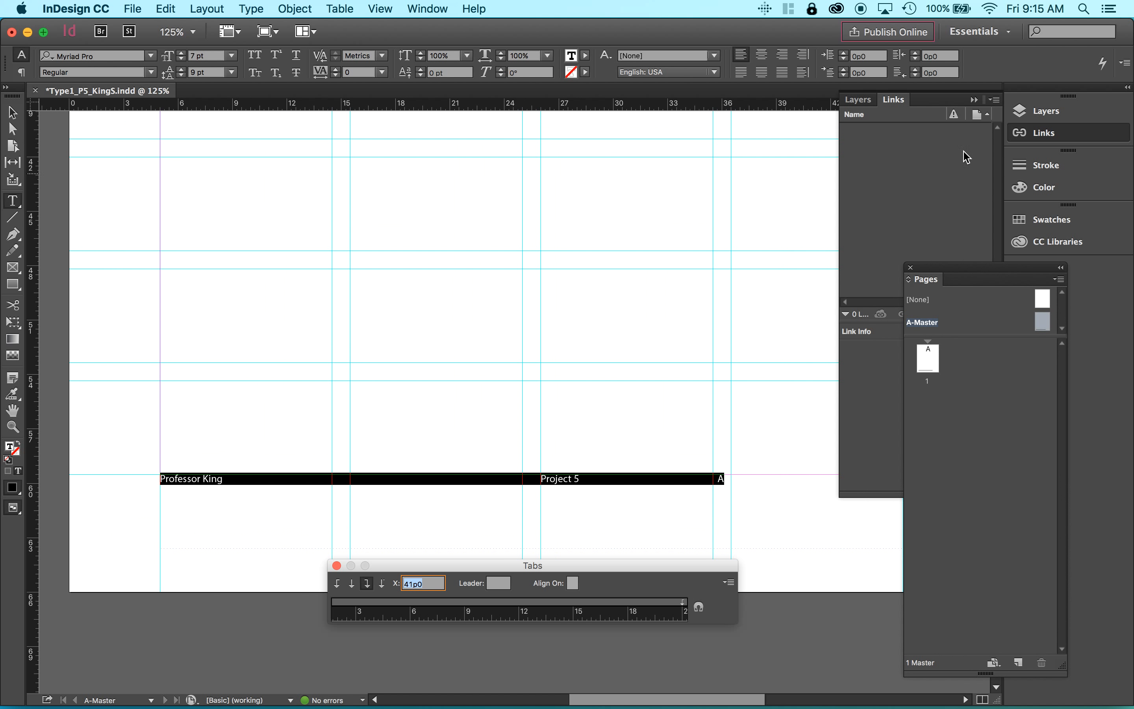
left_click(979, 102)
scroll(727, 472, "down", 2)
scroll(727, 473, "right", 3)
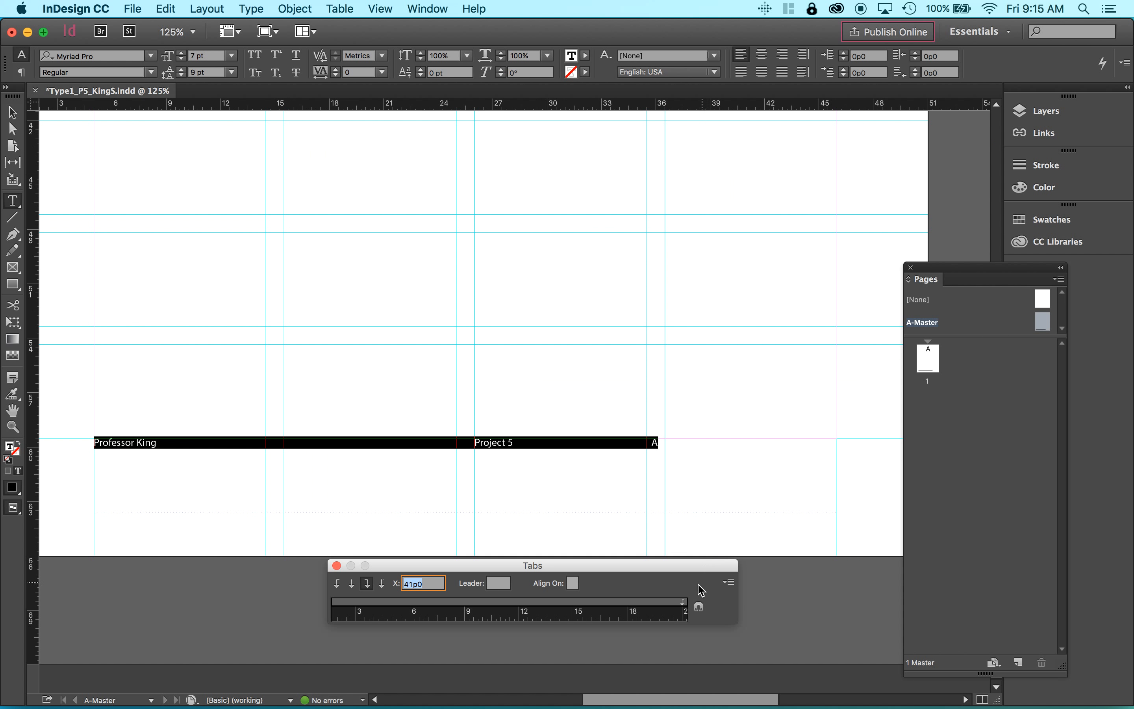
- Keep the whole footer line selected and position the Tabs panel directly above its text frame
double_click(579, 443)
triple_click(579, 443)
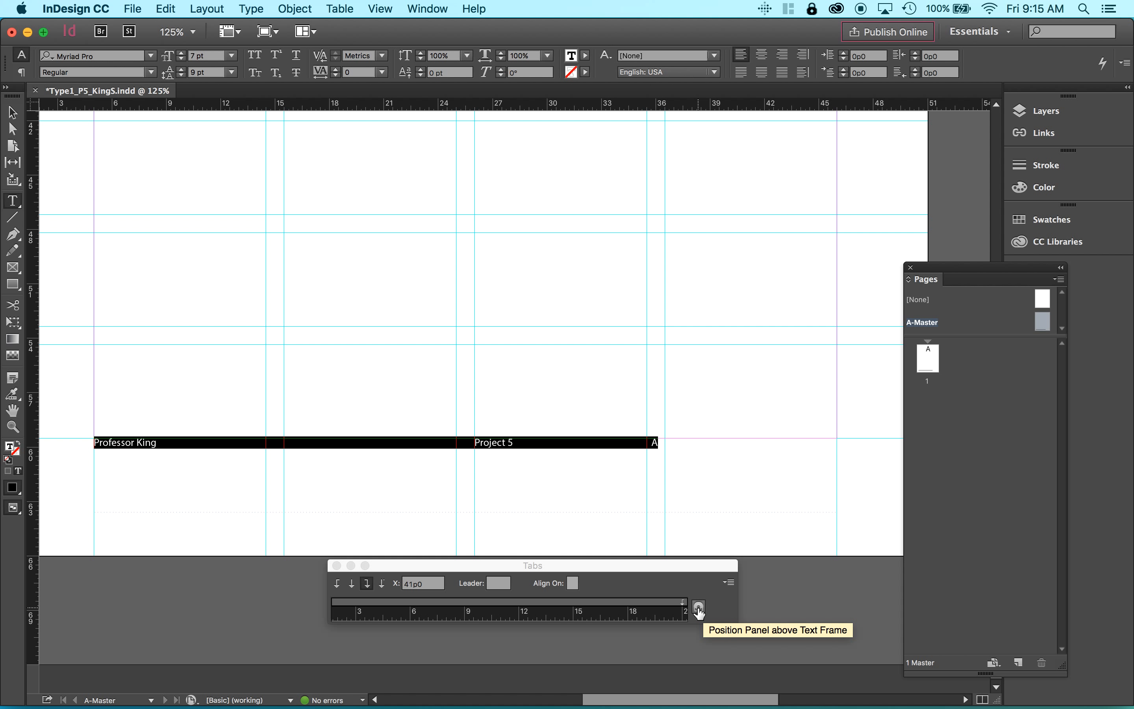
triple_click(627, 443)
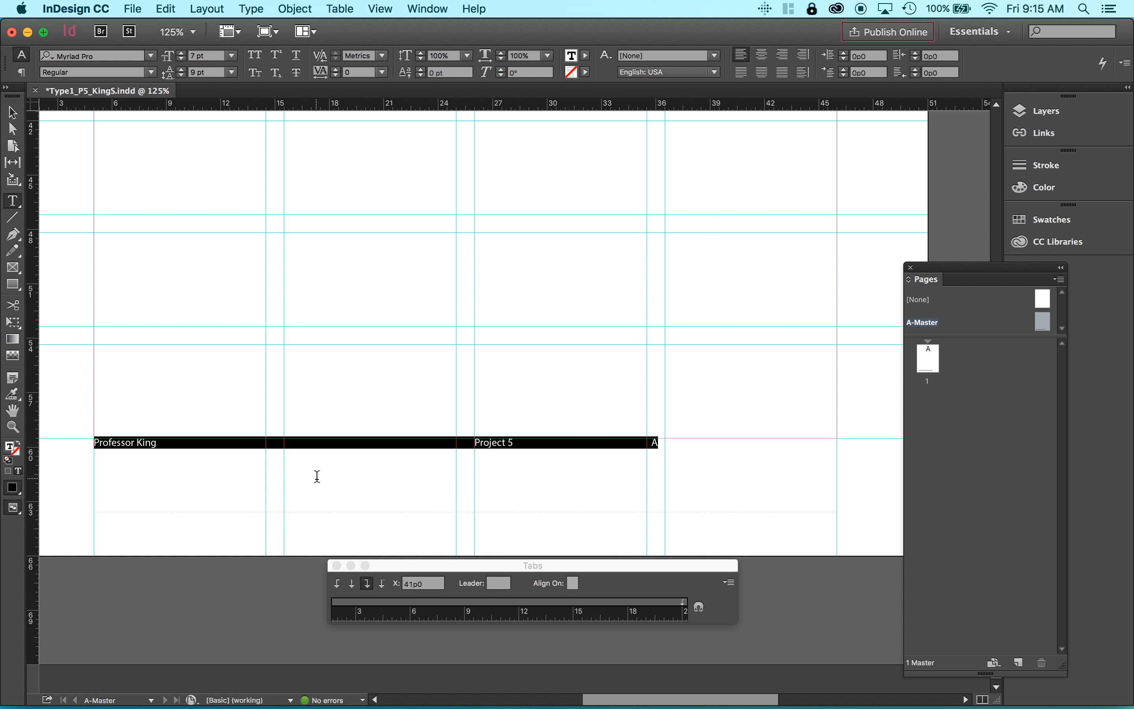
left_click(698, 607)
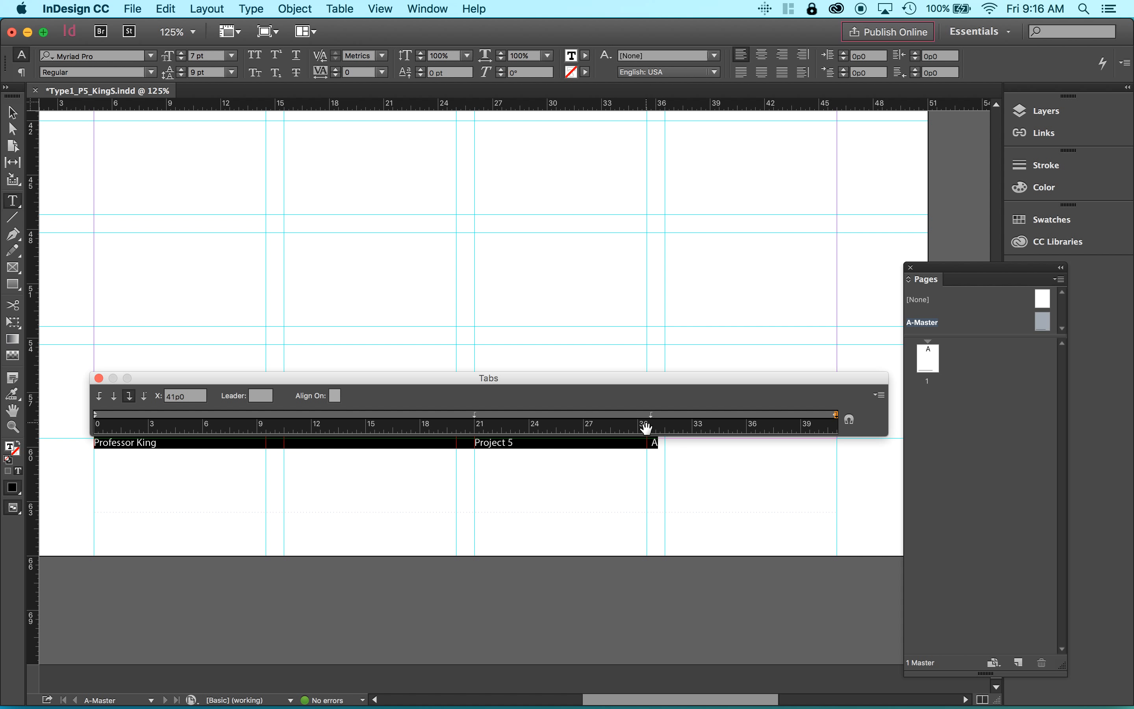
- Remove the second left-aligned tab stop from the footer line, keeping the right-aligned one at 41p0, and close the Tabs panel
left_click_drag(652, 415, 673, 418)
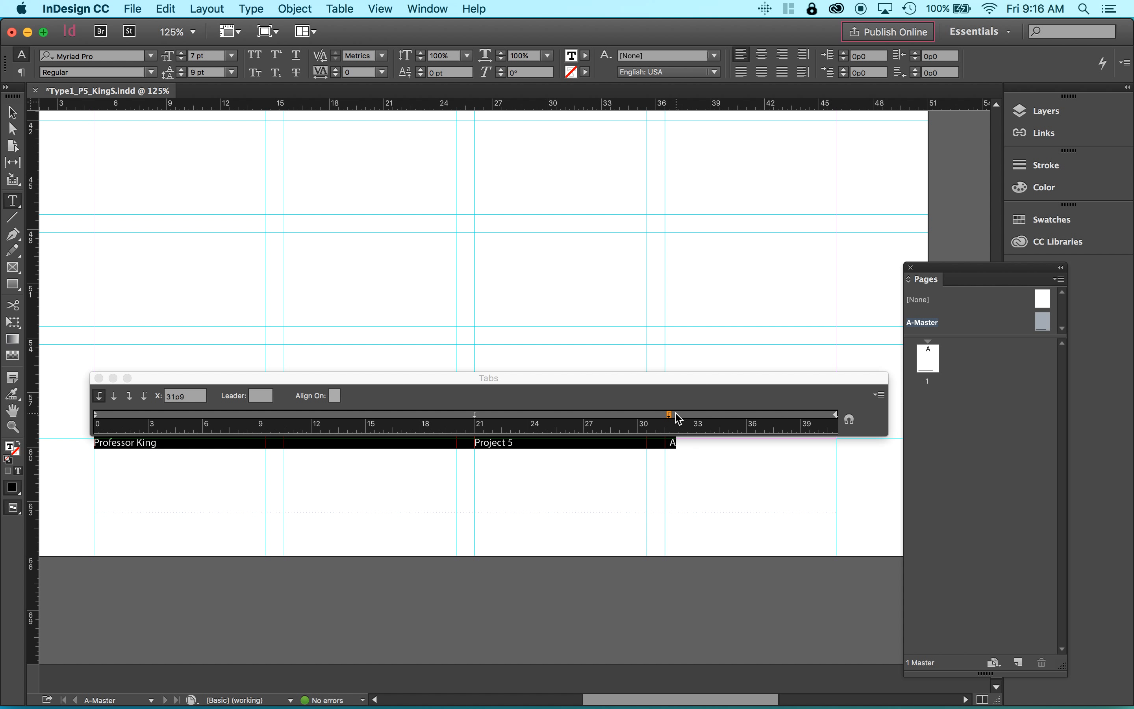
left_click_drag(669, 414, 665, 380)
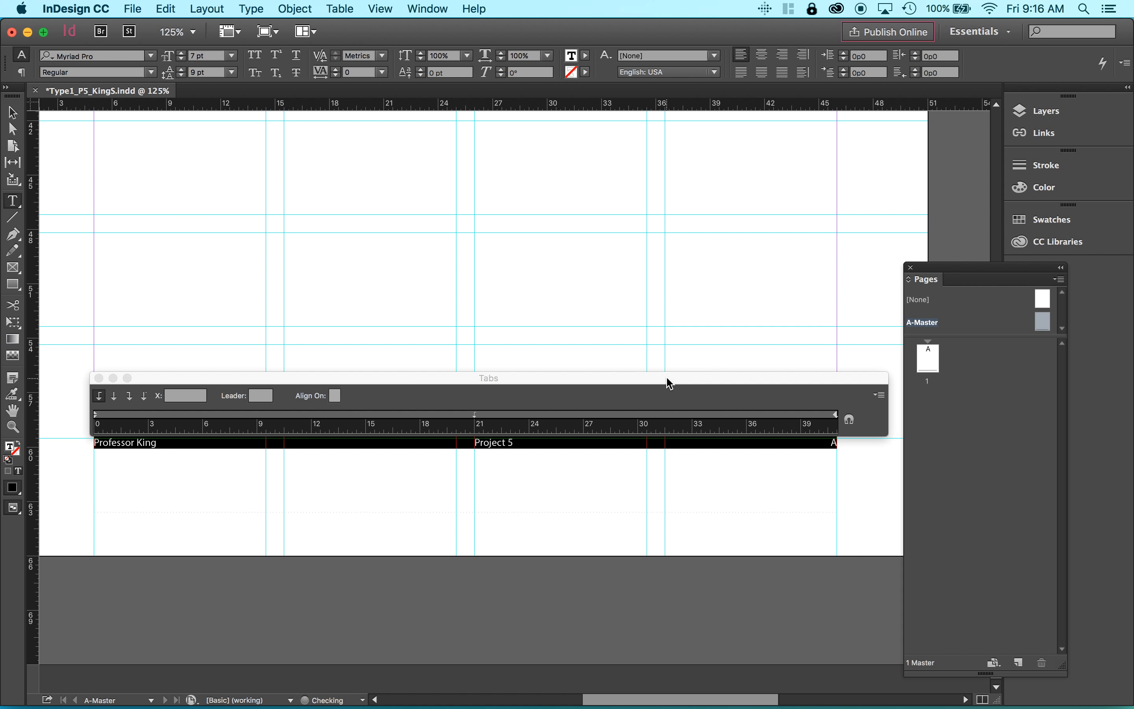
left_click_drag(836, 416, 809, 421)
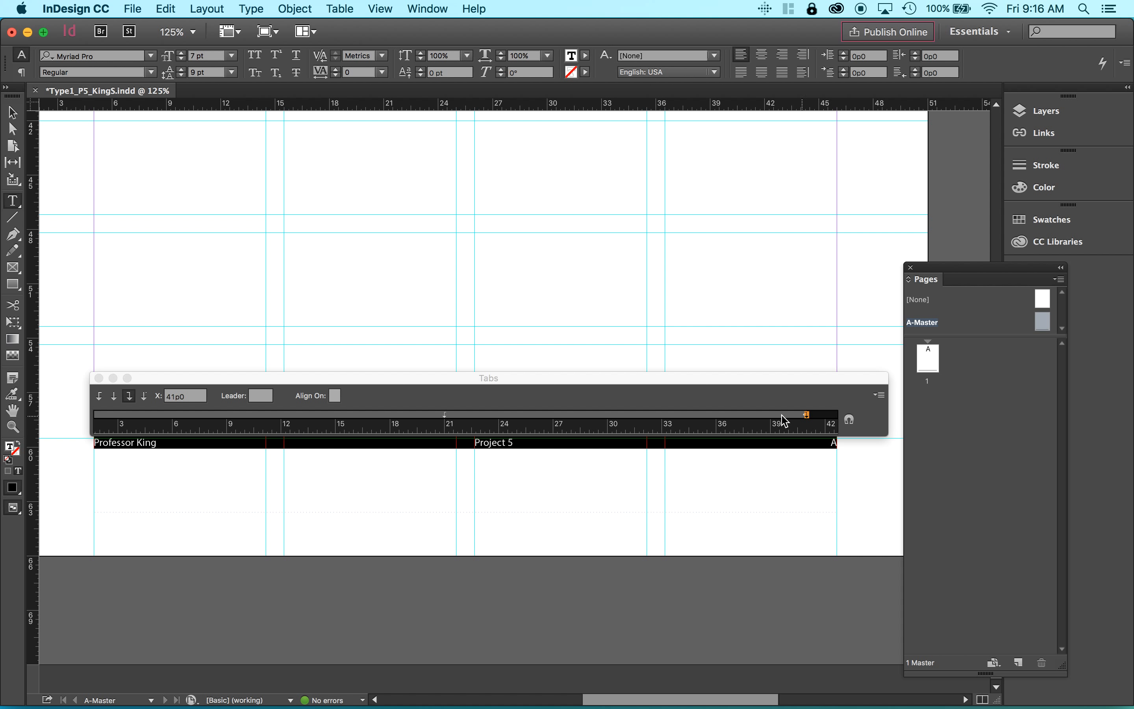
left_click(99, 378)
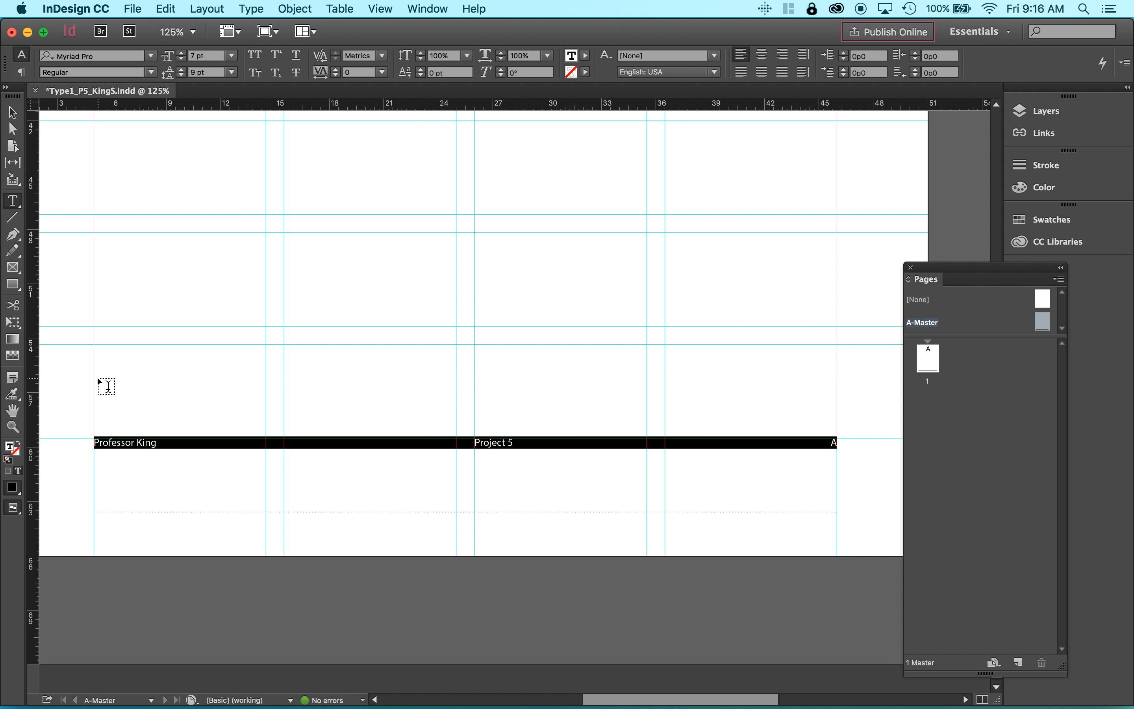
- Set the footer frame's reference point to its upper-left corner, trying out and undoing freehand downward moves of the frame
left_click(13, 113)
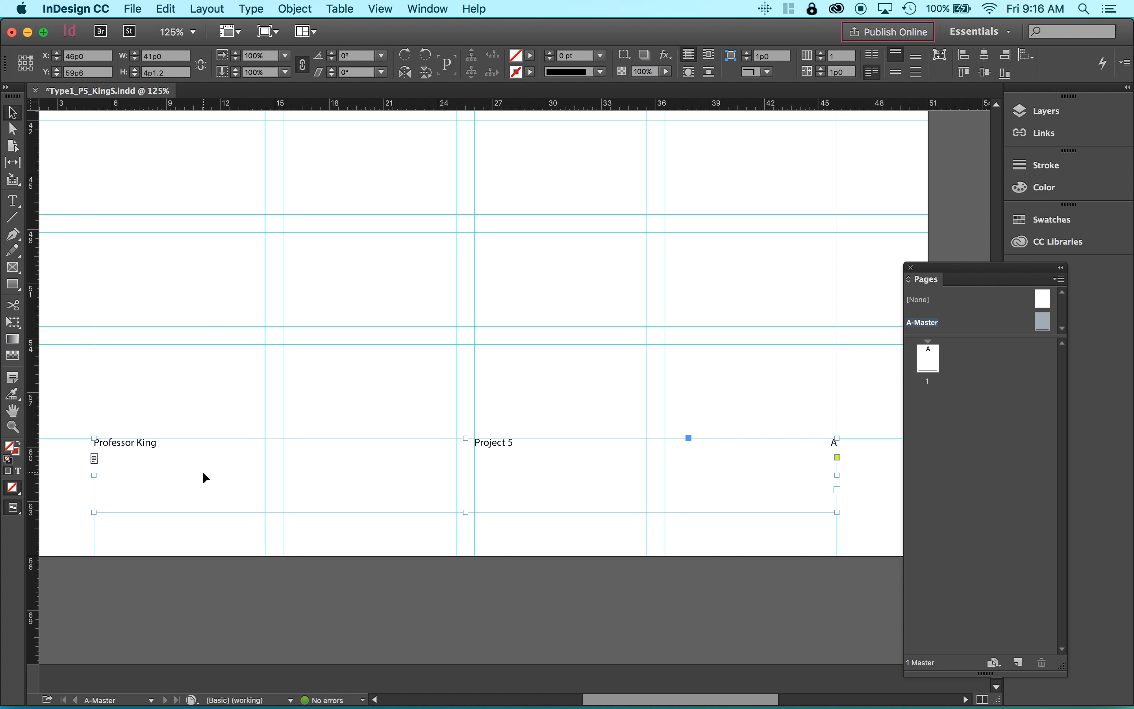
left_click_drag(203, 473, 203, 505)
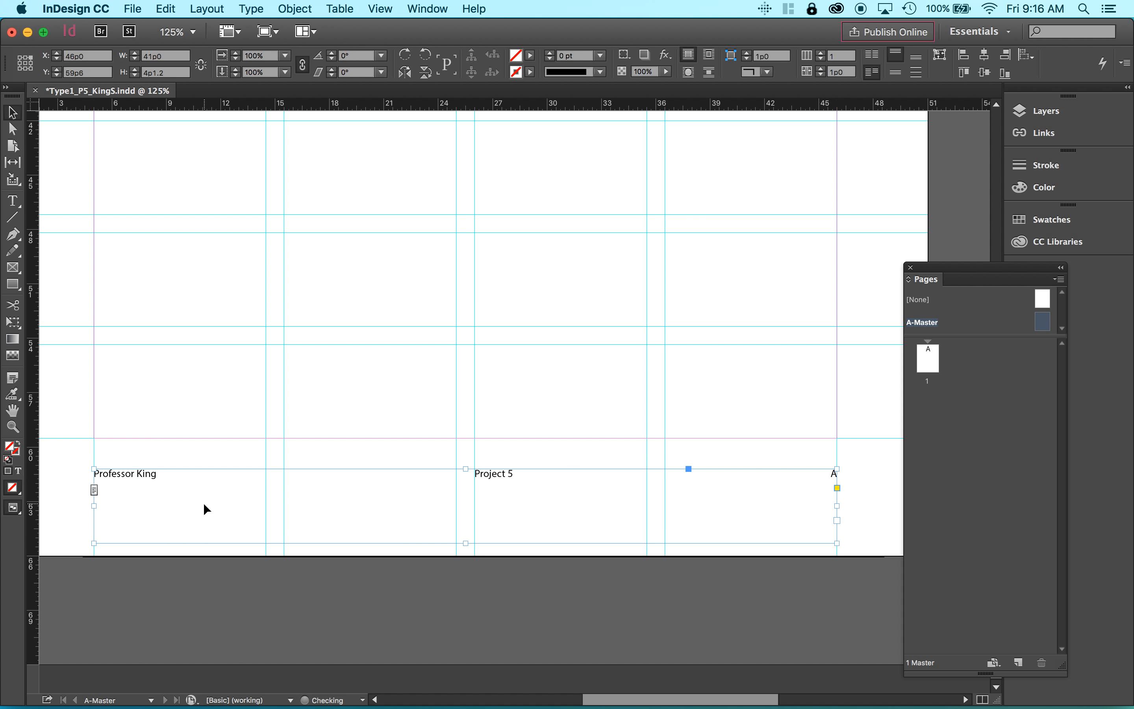
key("super+z")
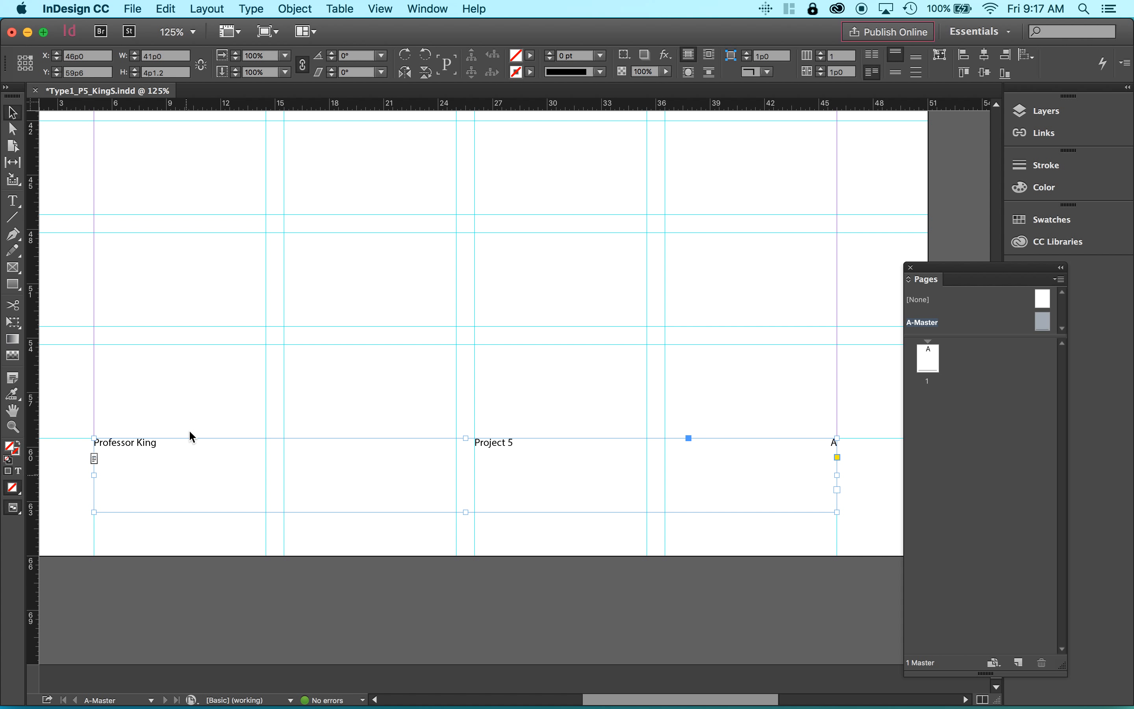
left_click(20, 57)
left_click_drag(213, 470, 214, 497)
key("super+z")
- Try to place the footer text frame at a Y position of 61p0 and undo the move
left_click(94, 74)
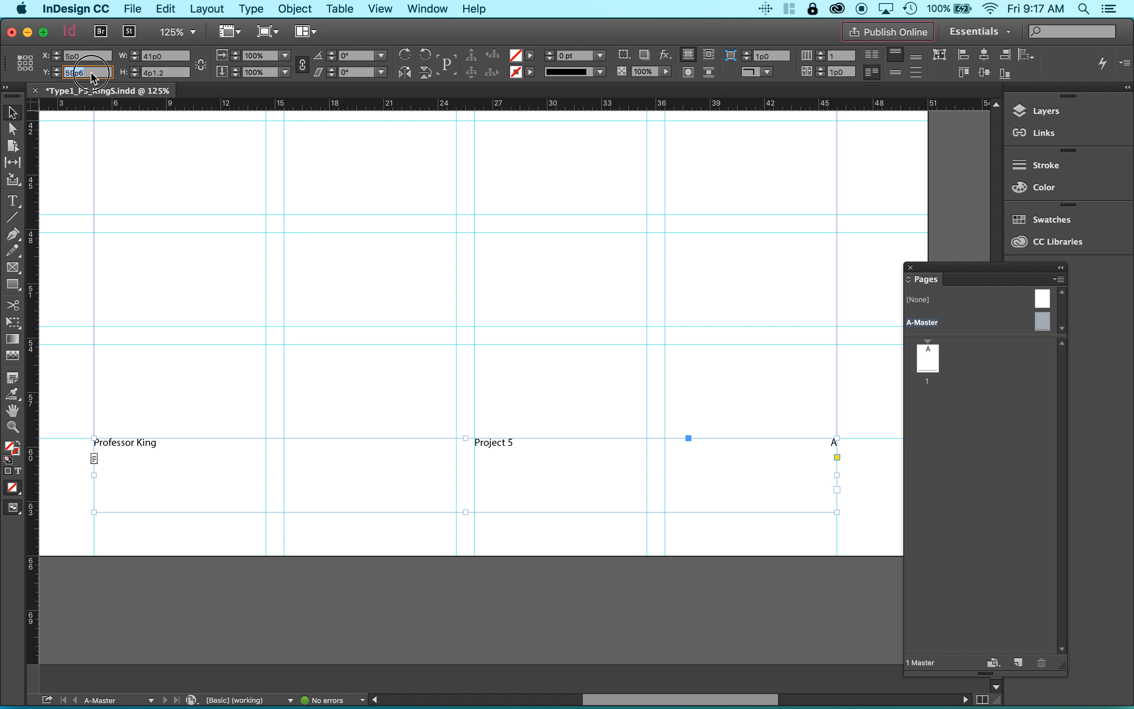
type("61")
key("Return")
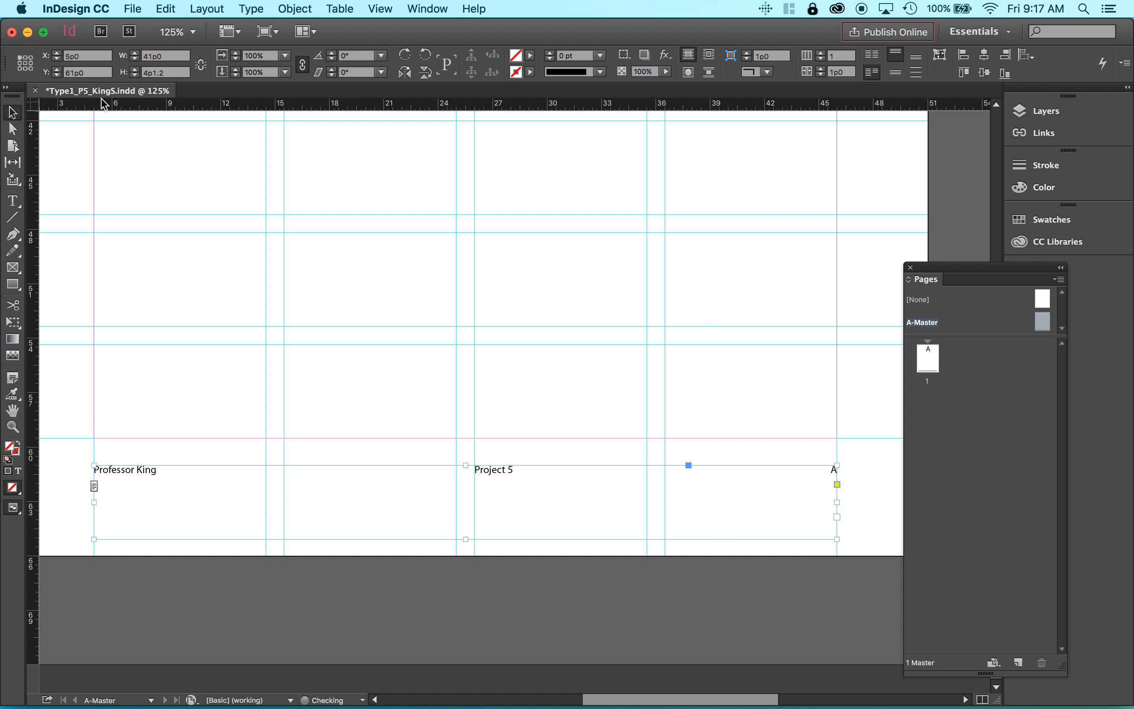
key("super+z")
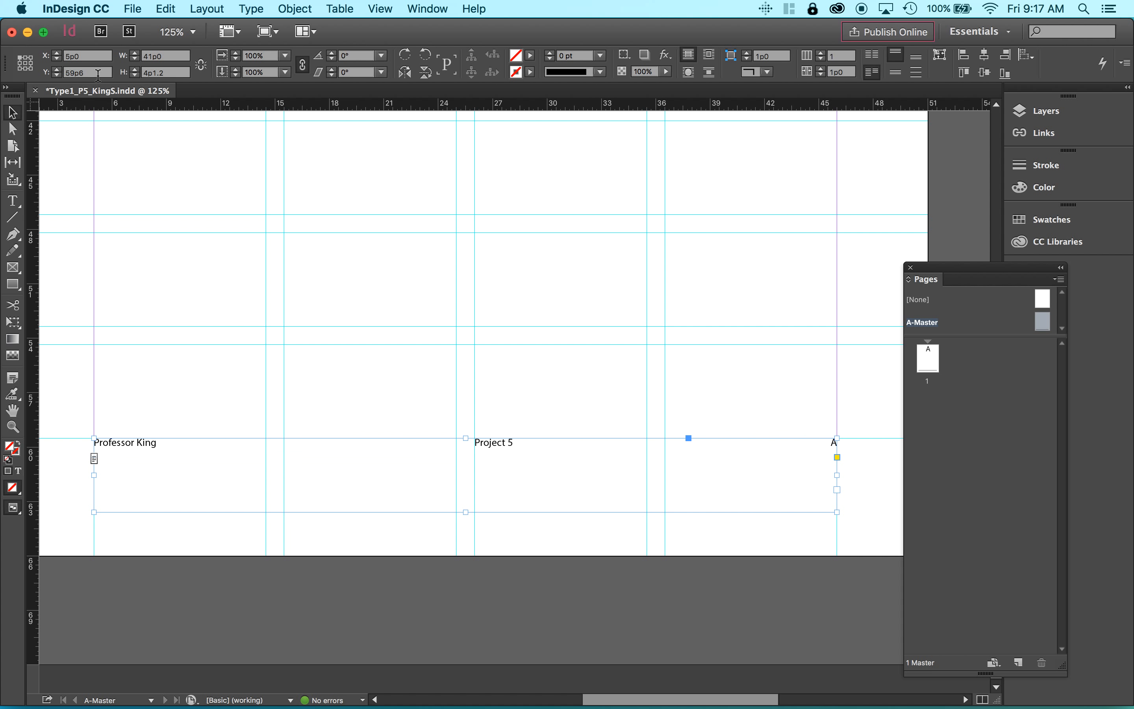
- Move the footer text frame down by adding 1p6 to its Y position, and deselect it
left_click(98, 73)
type("+1p6")
key("Return")
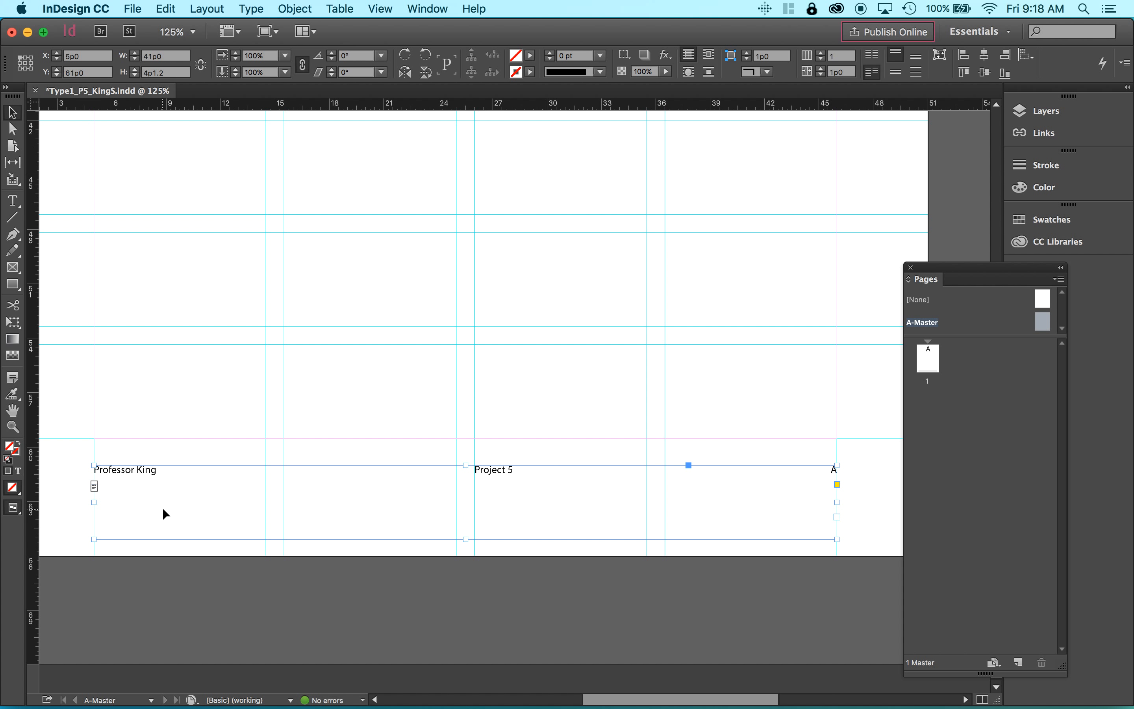
left_click(152, 449)
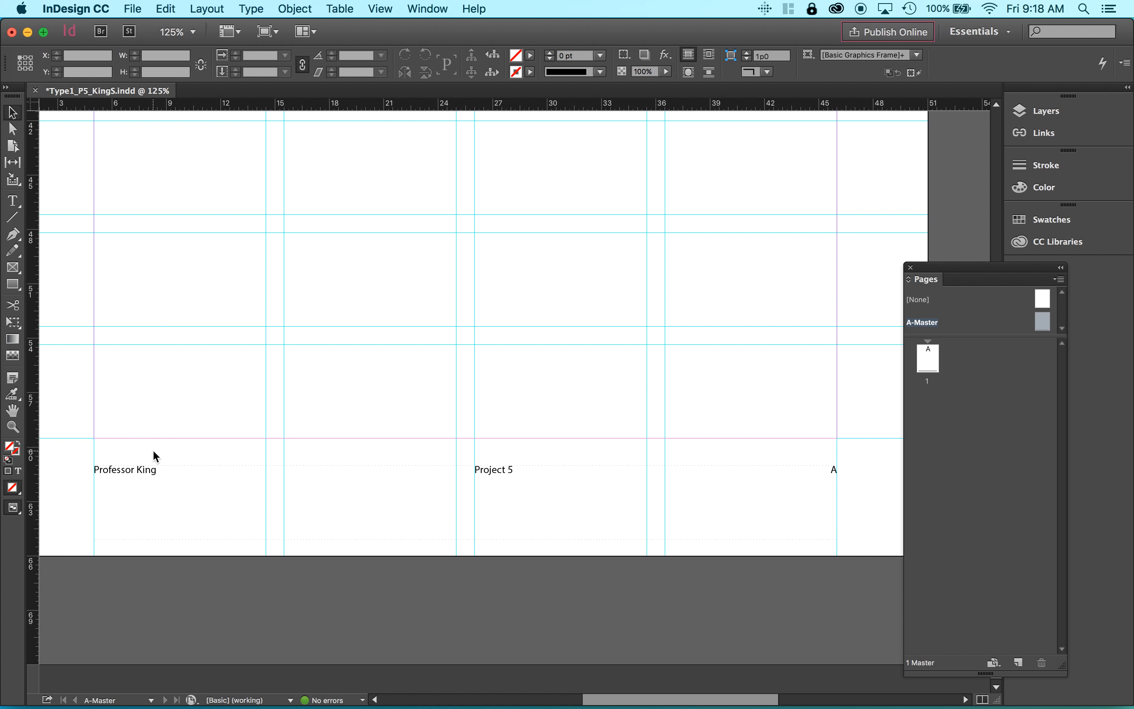
key("super+0")
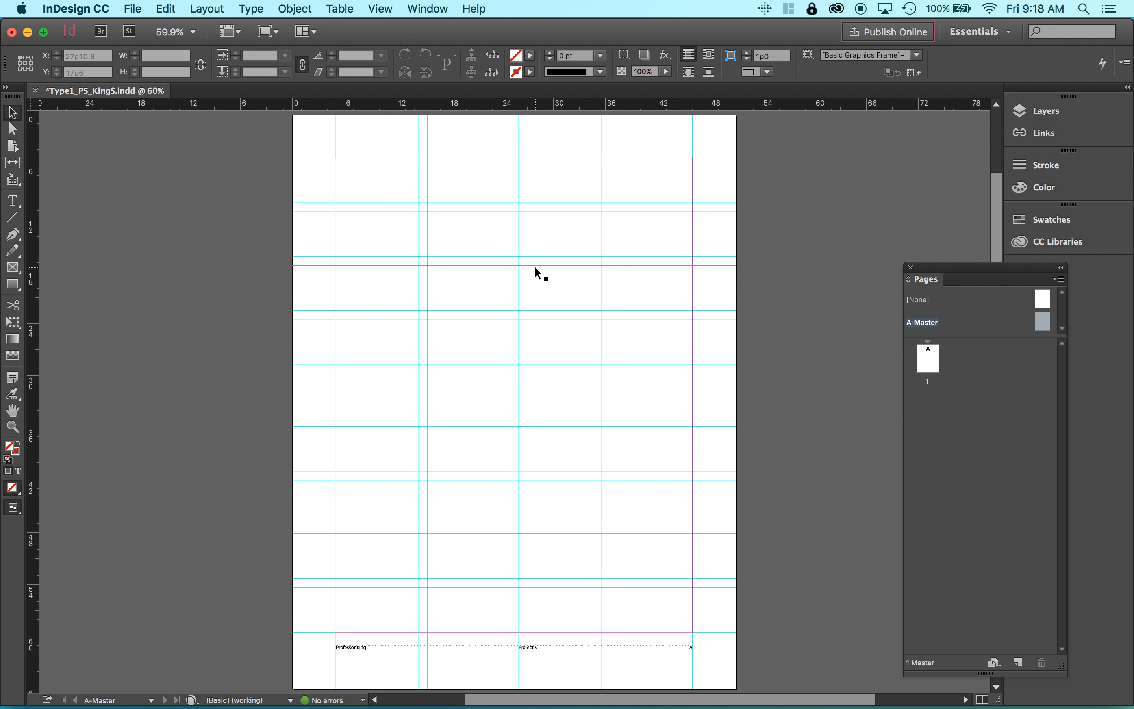
- Open page 1, add two more pages to the document and check the footer's page number on each page
double_click(927, 365)
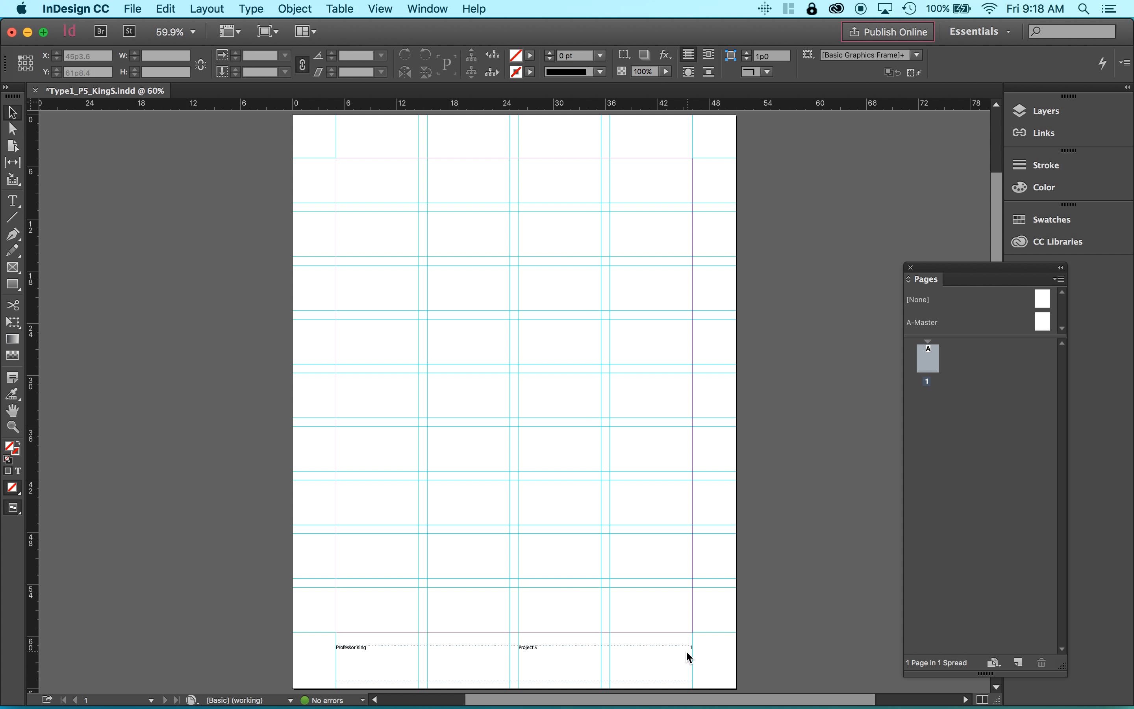
left_click(1018, 663)
left_click(1018, 663)
double_click(930, 407)
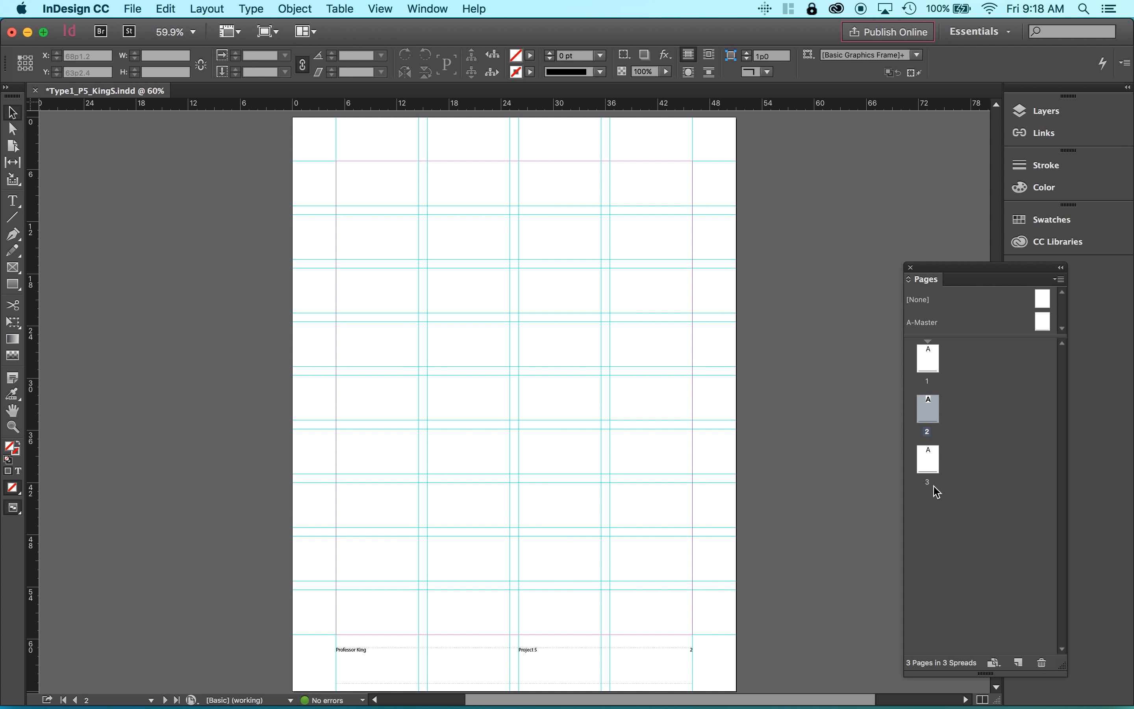
double_click(930, 464)
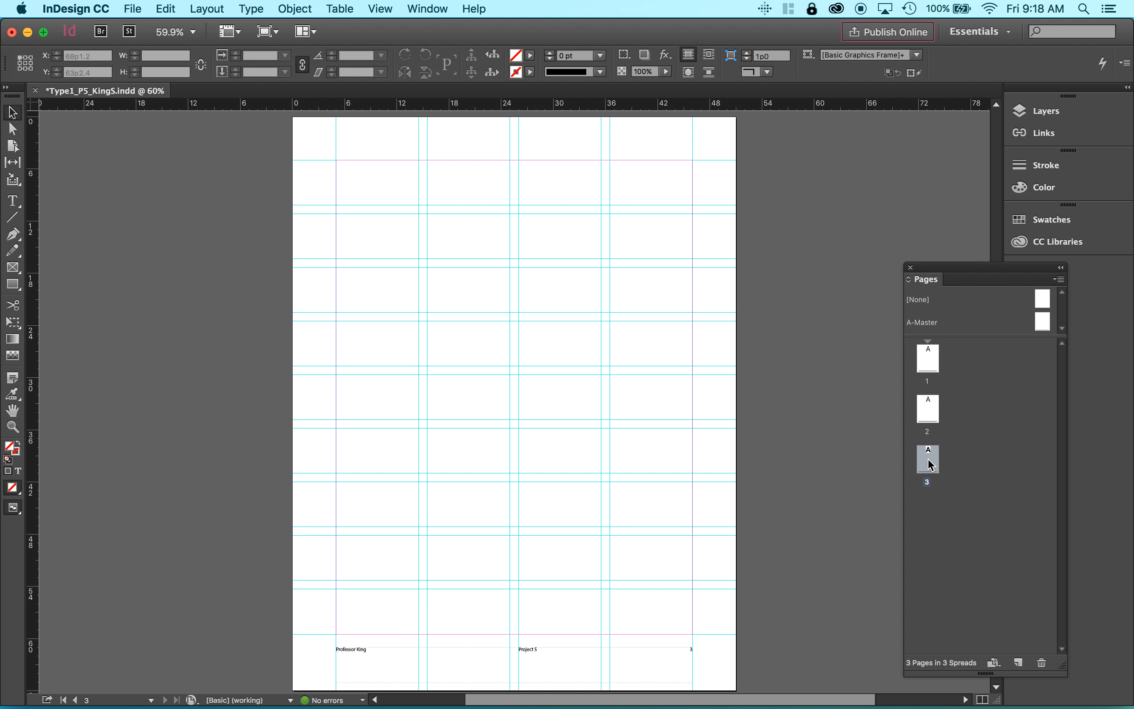
double_click(930, 404)
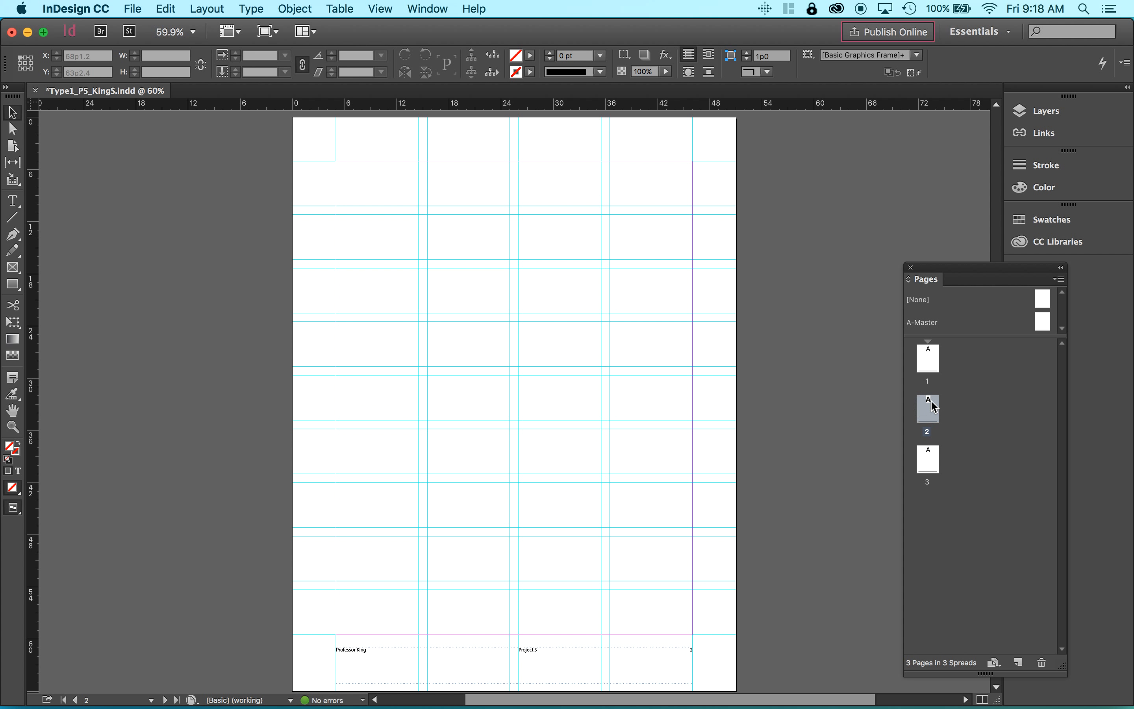
double_click(928, 362)
- Delete pages 2 and 3 and save the document
left_click(932, 411)
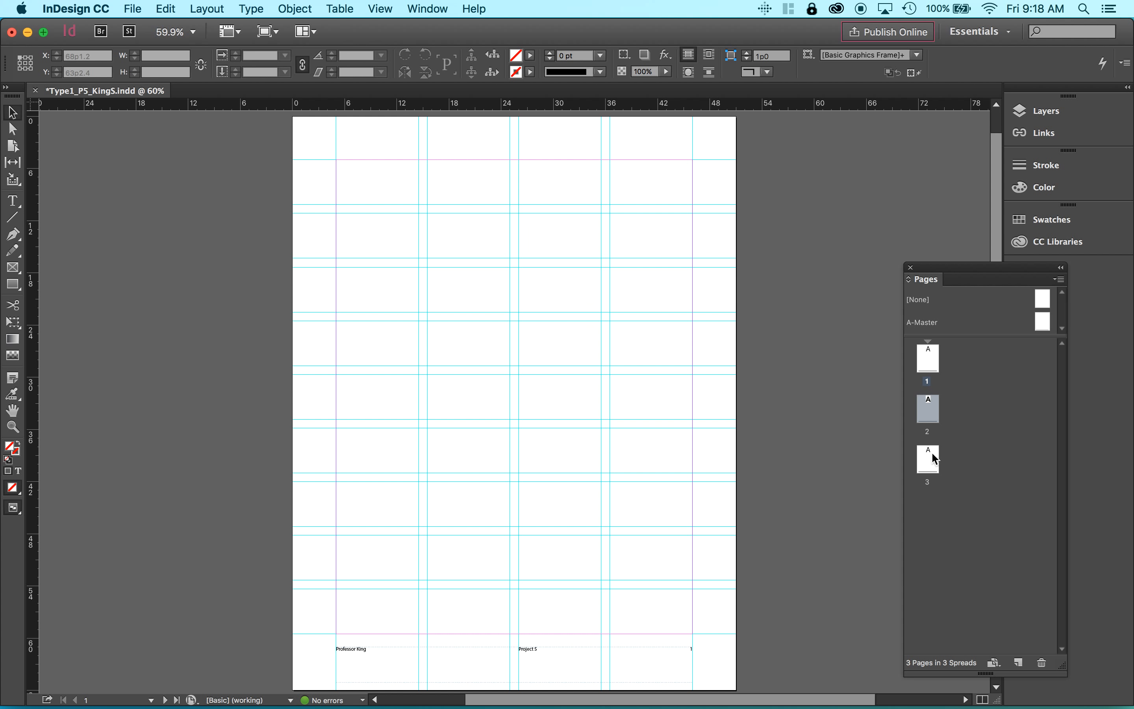
left_click(1041, 664)
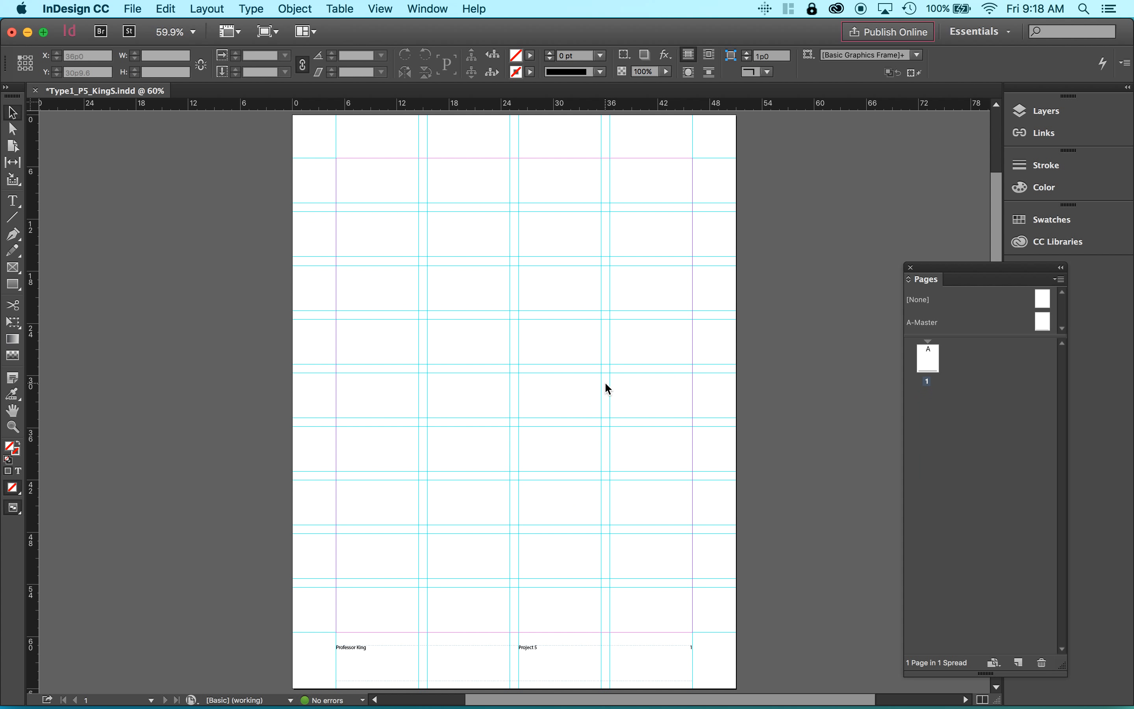
left_click(132, 9)
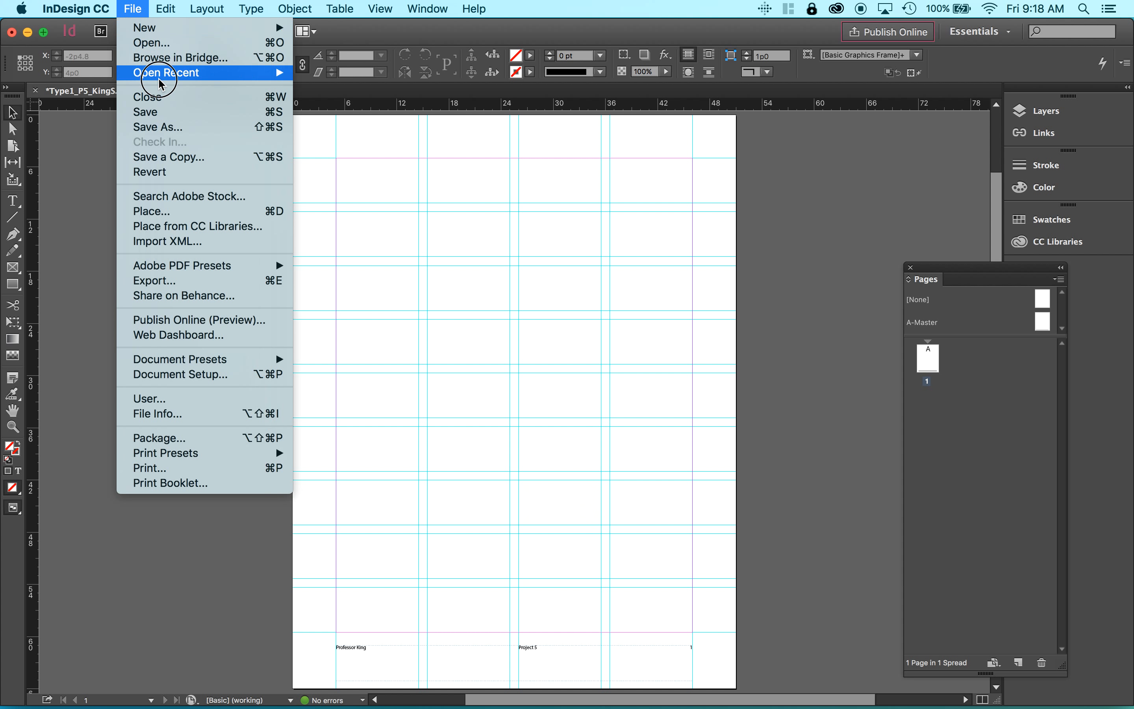
left_click(167, 113)
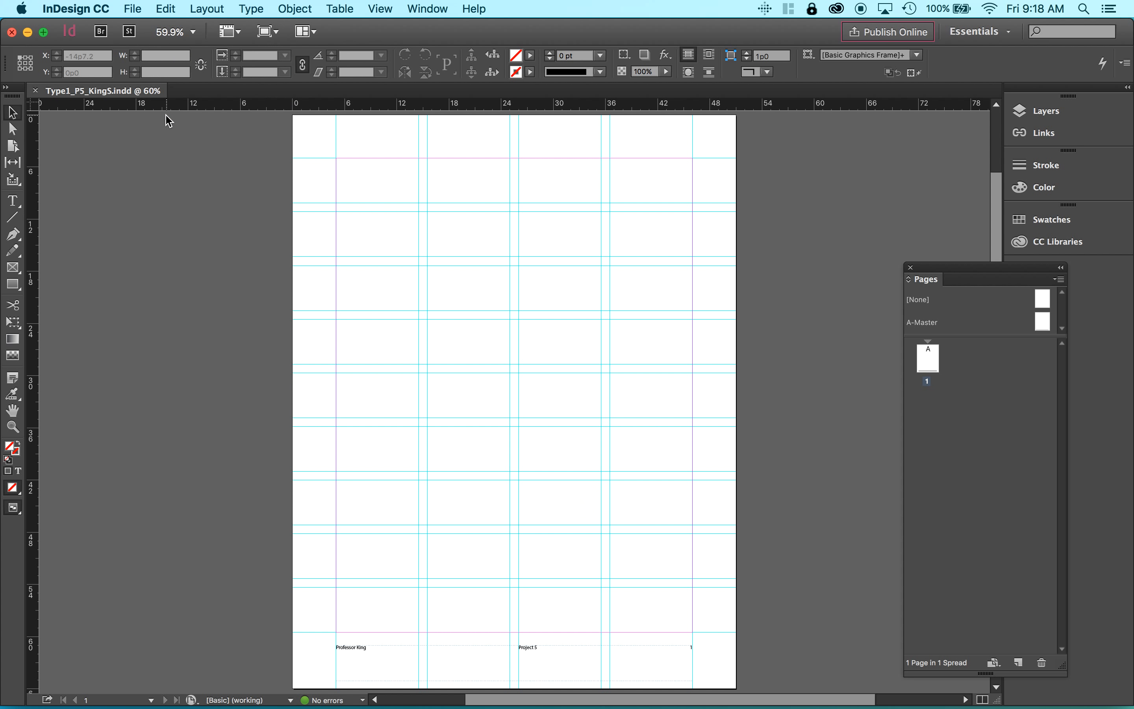